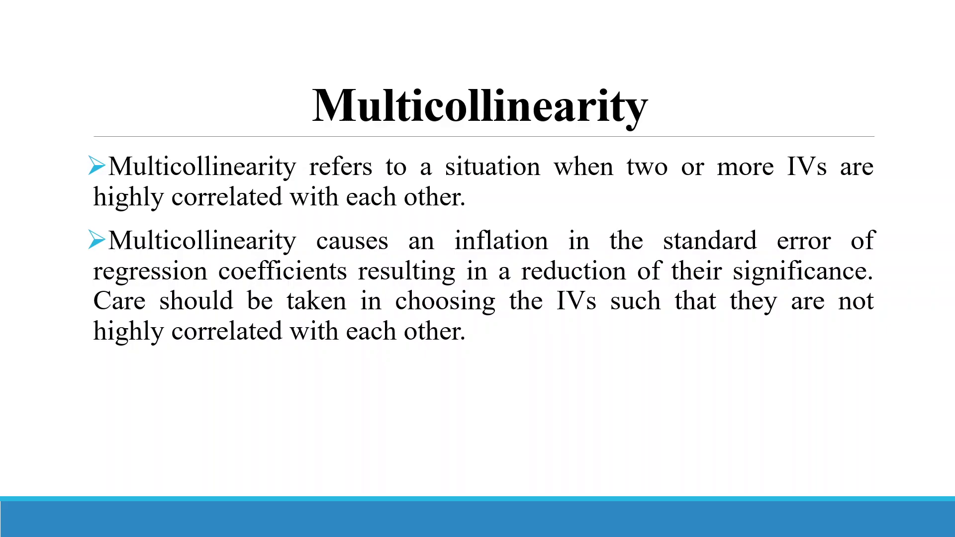
End the slide show, switch to jamovi, and review the Employee data variables from gender through minority, including the salary column.
key(Escape)
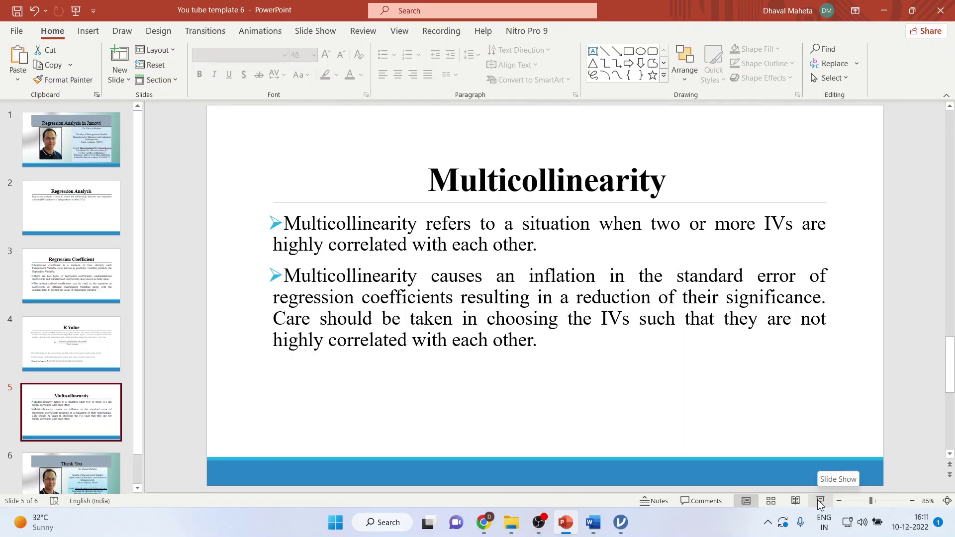
click(621, 522)
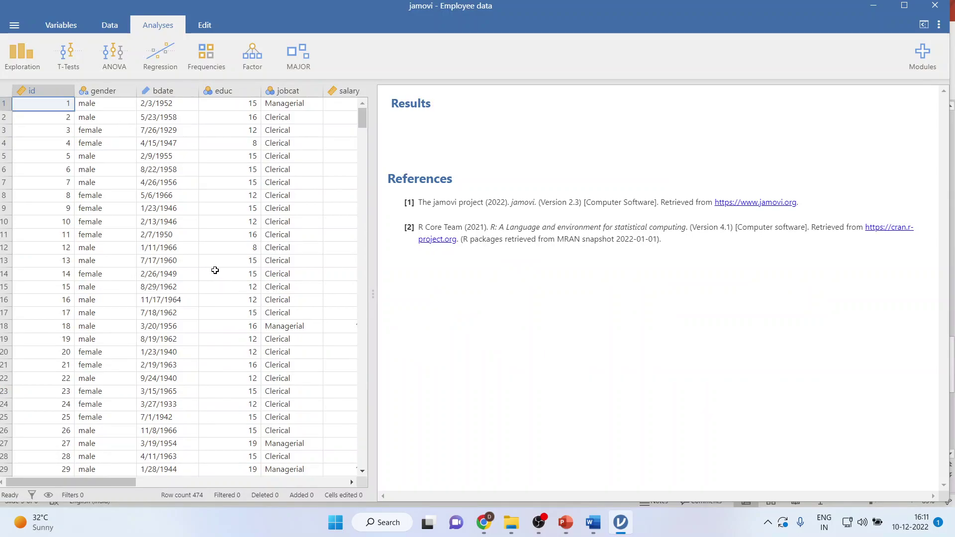
click(103, 91)
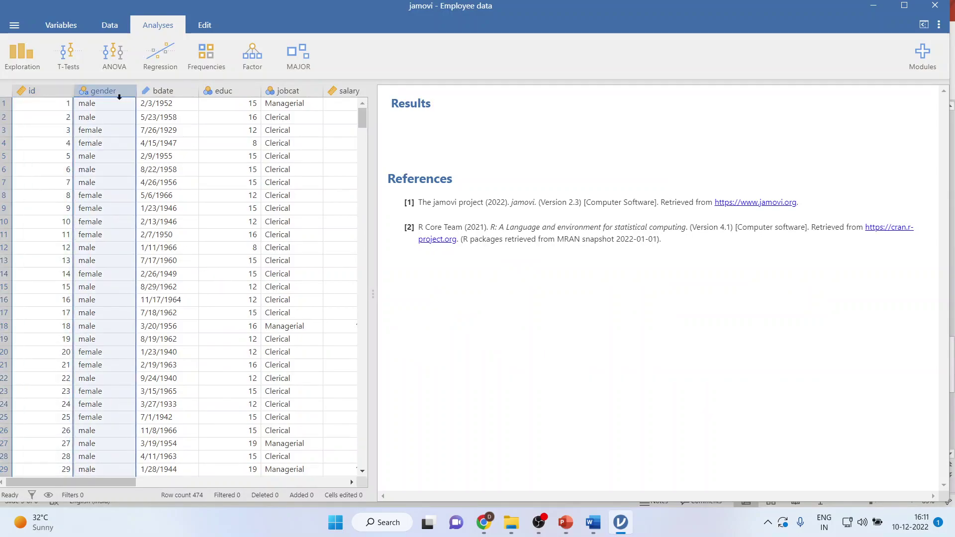
click(163, 90)
click(219, 91)
click(268, 91)
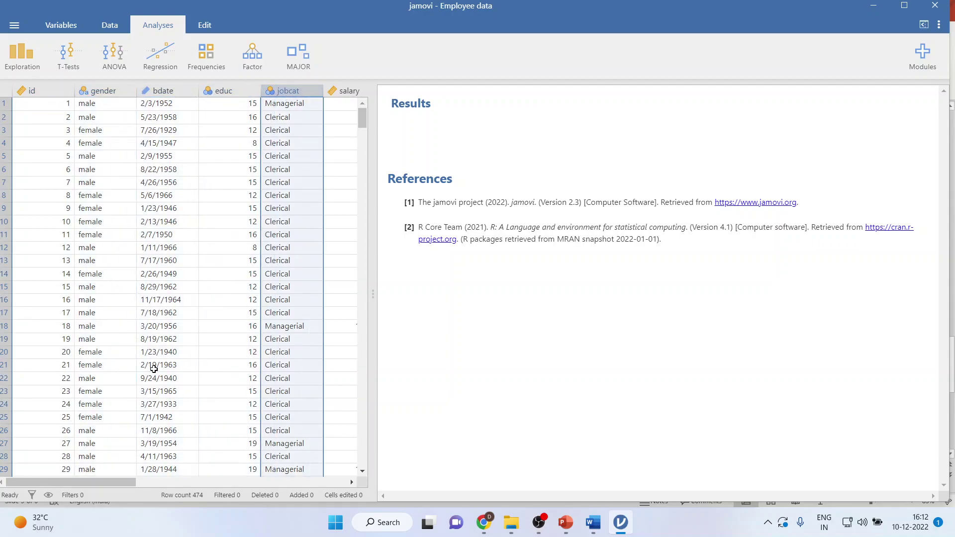
drag(115, 483, 139, 484)
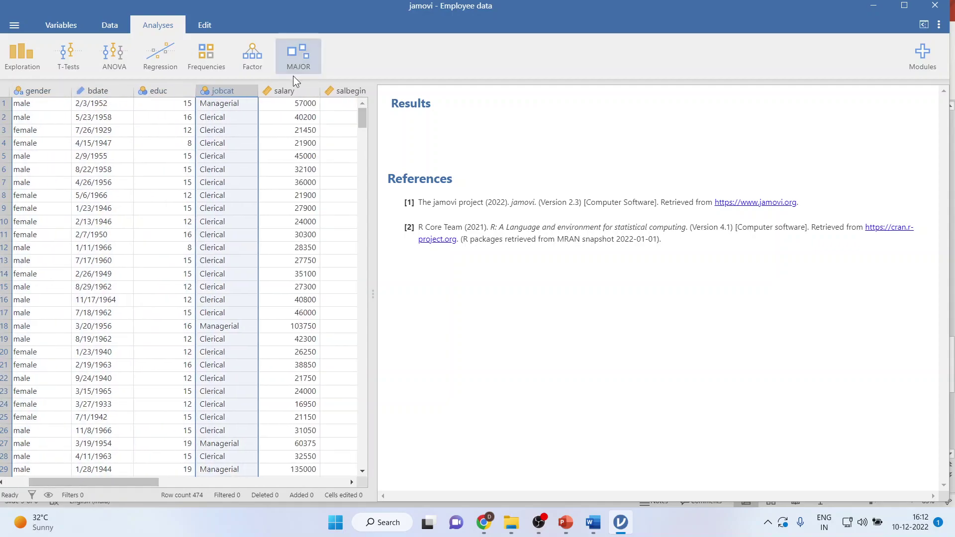
click(284, 91)
click(349, 91)
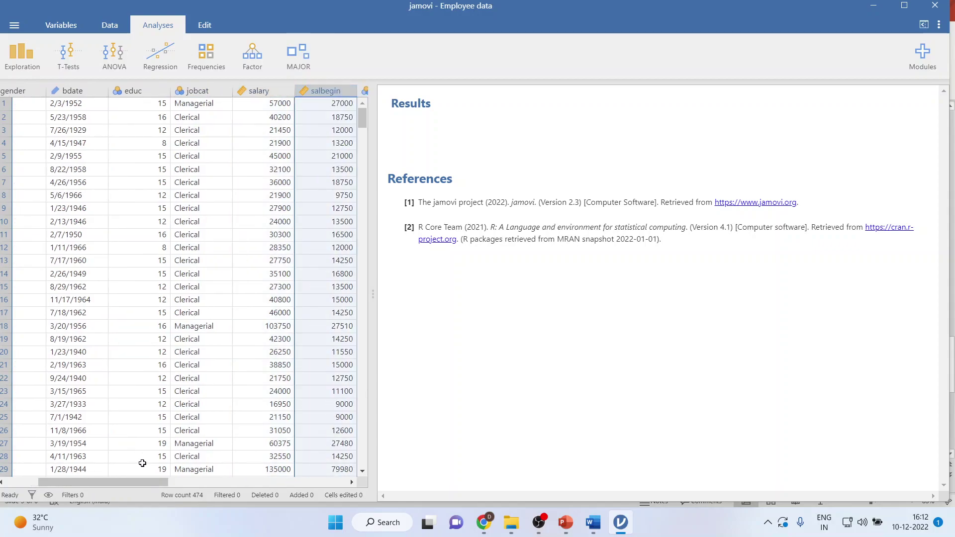
drag(134, 485, 170, 485)
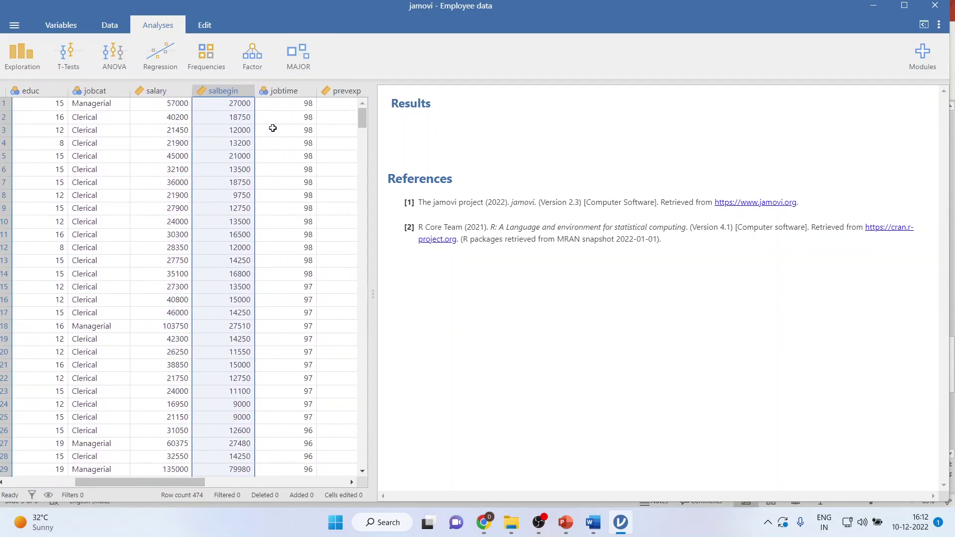
click(286, 91)
click(352, 89)
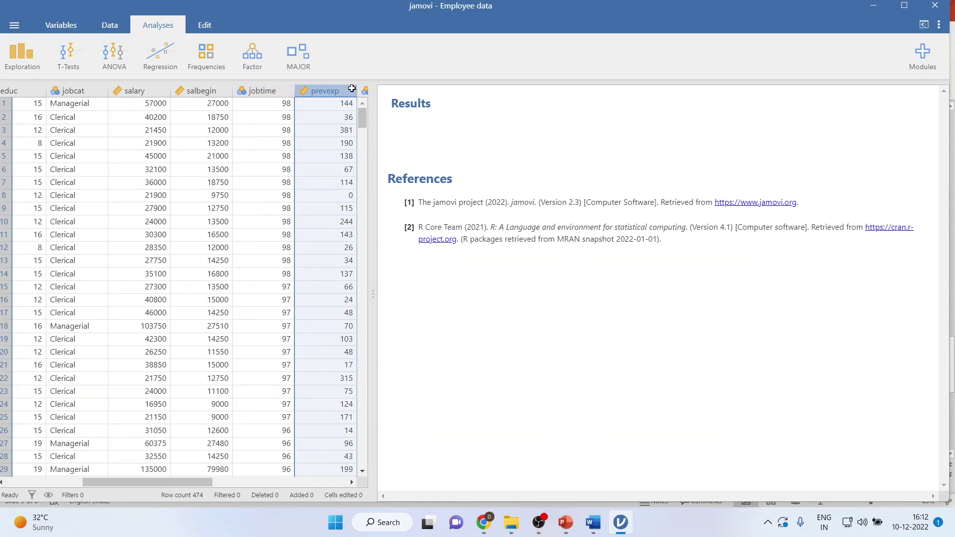
drag(196, 486, 213, 486)
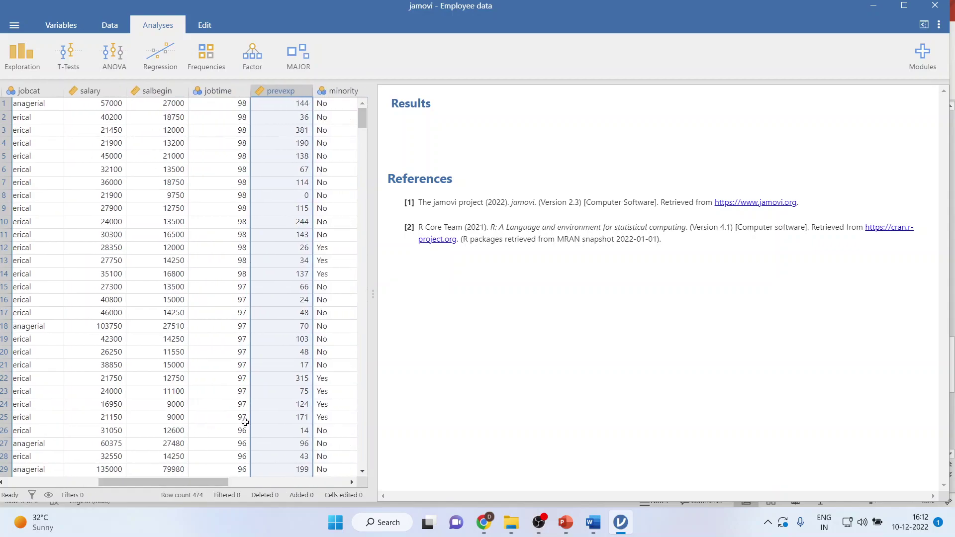
click(337, 91)
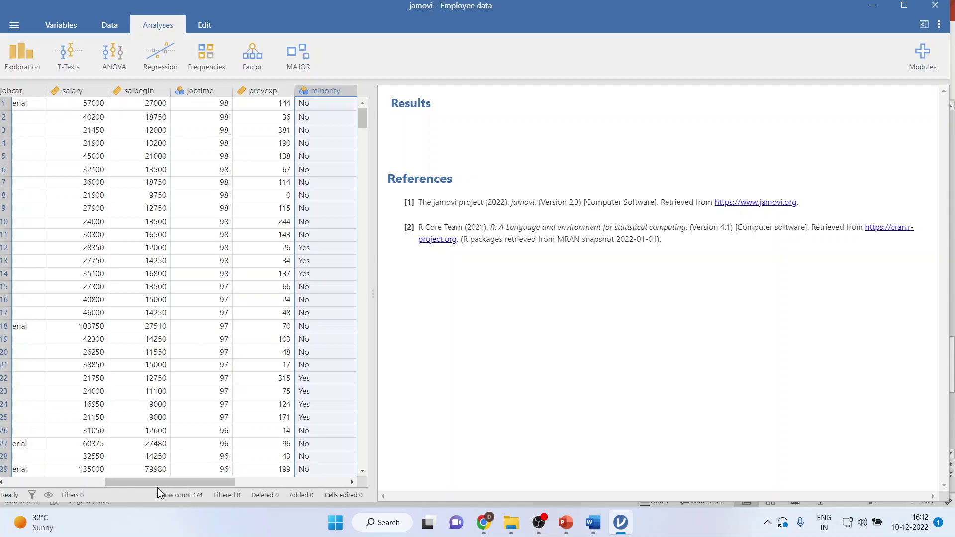
drag(162, 480, 133, 483)
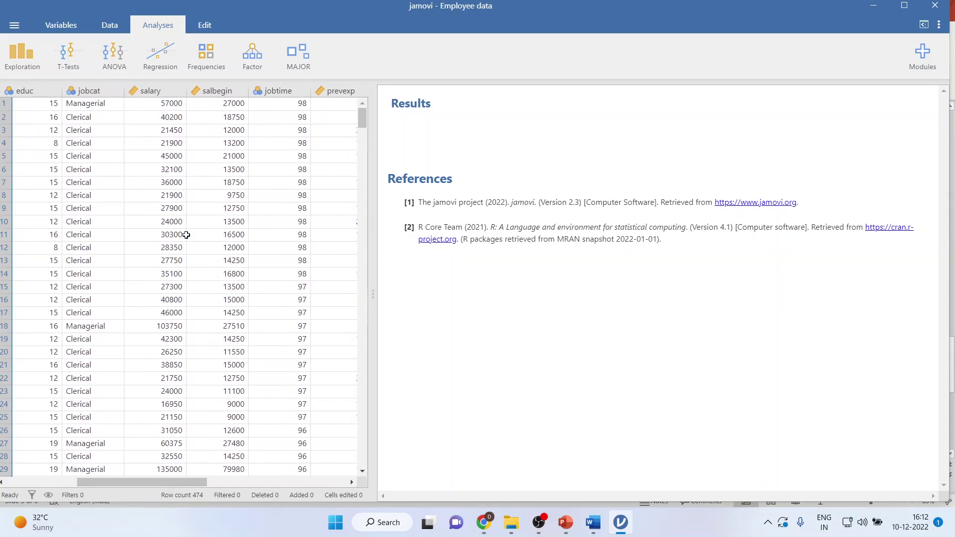
click(156, 92)
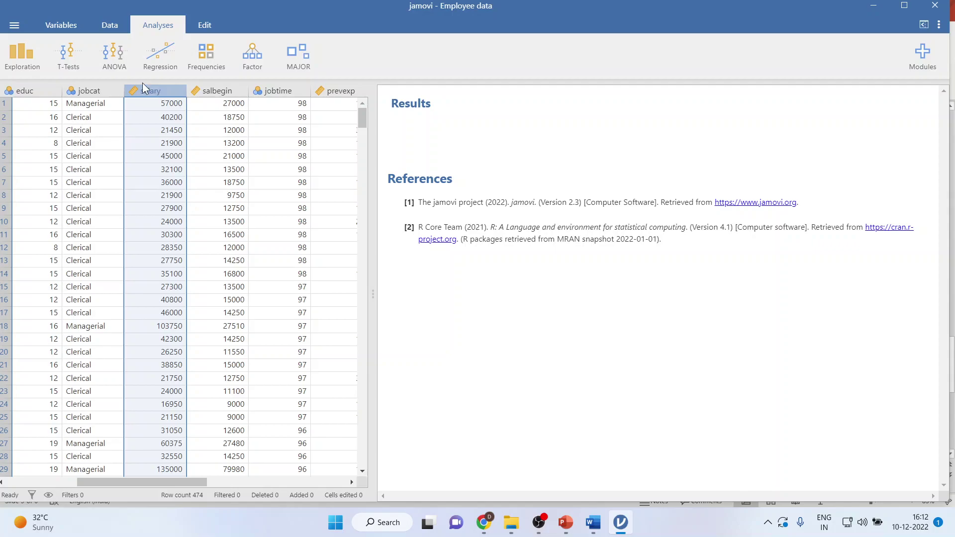
Start a Linear Regression analysis with salary as the dependent variable.
click(157, 64)
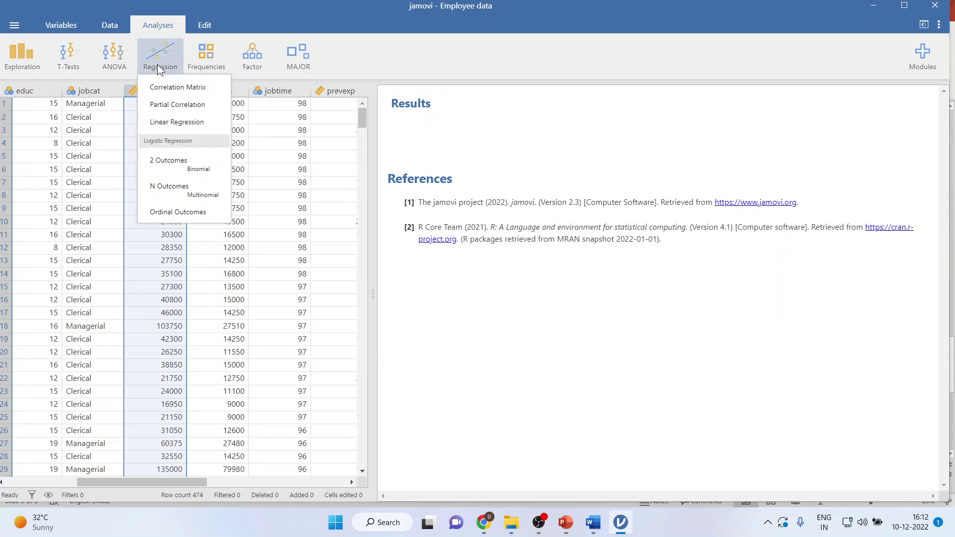
click(179, 121)
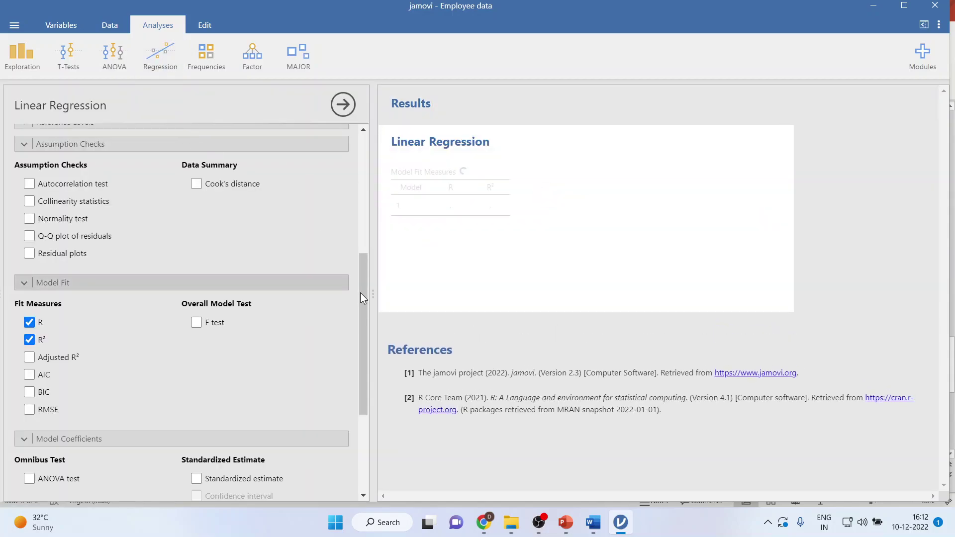
drag(360, 258, 366, 139)
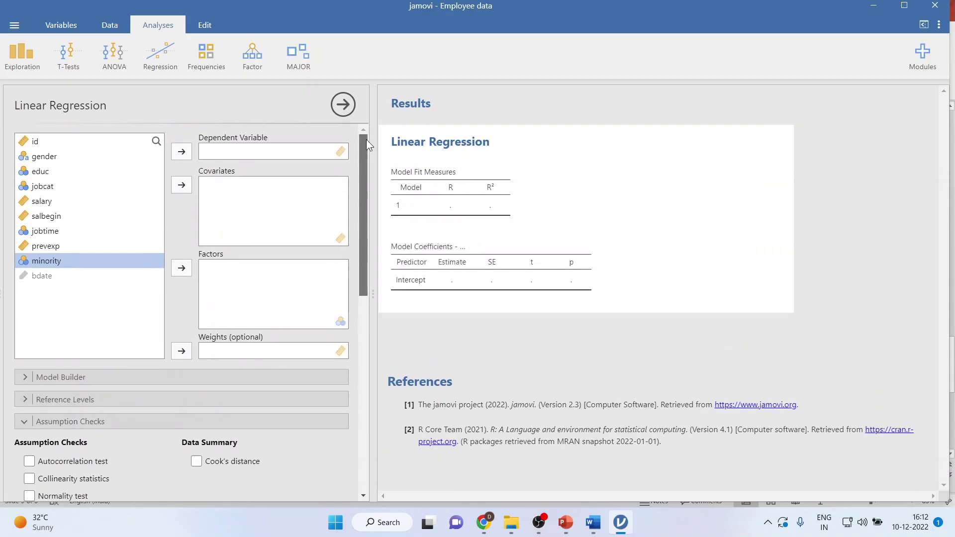
click(49, 205)
click(182, 151)
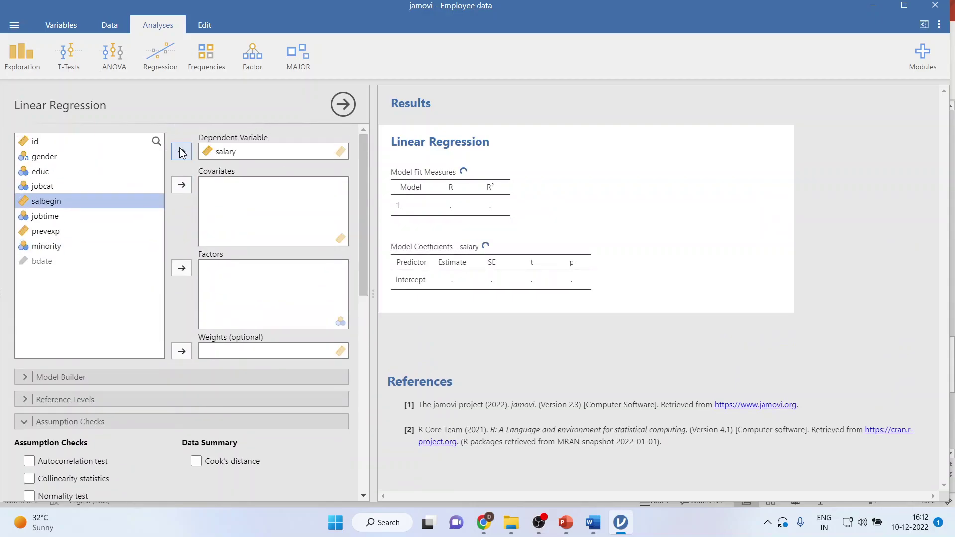
Add educ, salbegin, jobtime and prevexp as covariates in the linear regression.
click(46, 172)
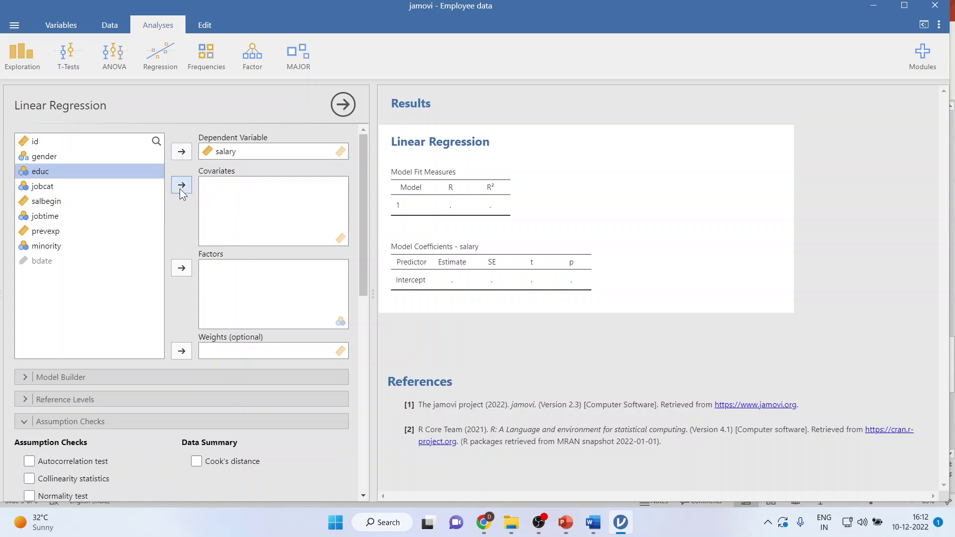
click(181, 186)
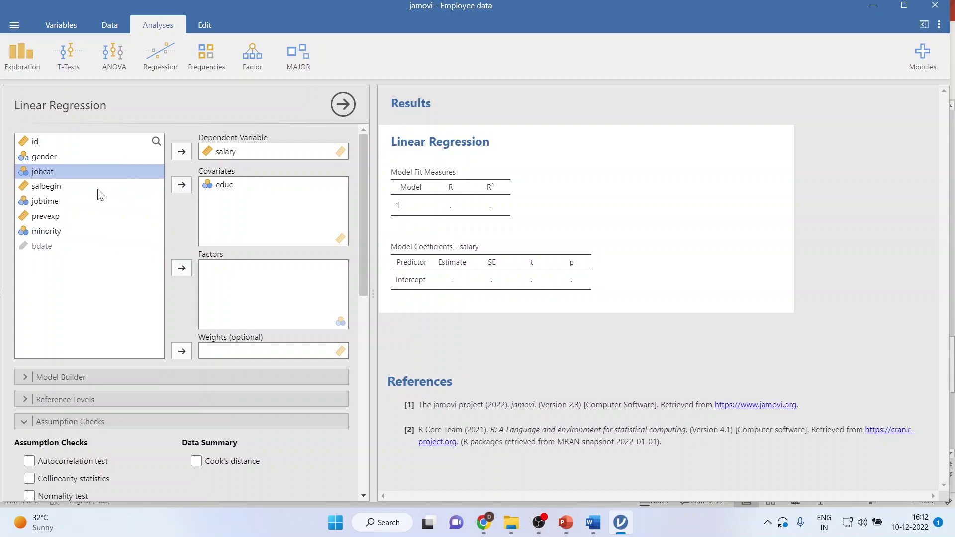
click(52, 186)
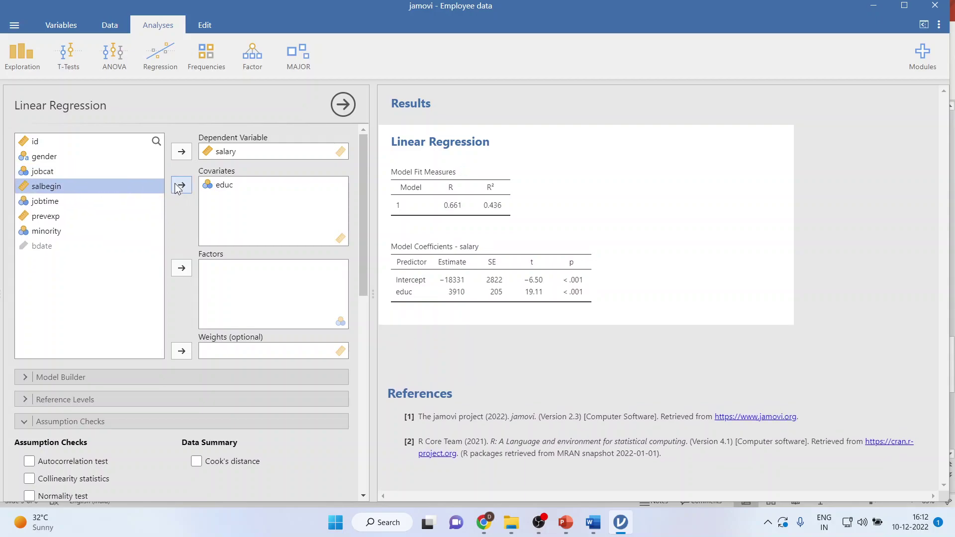
click(181, 184)
click(180, 185)
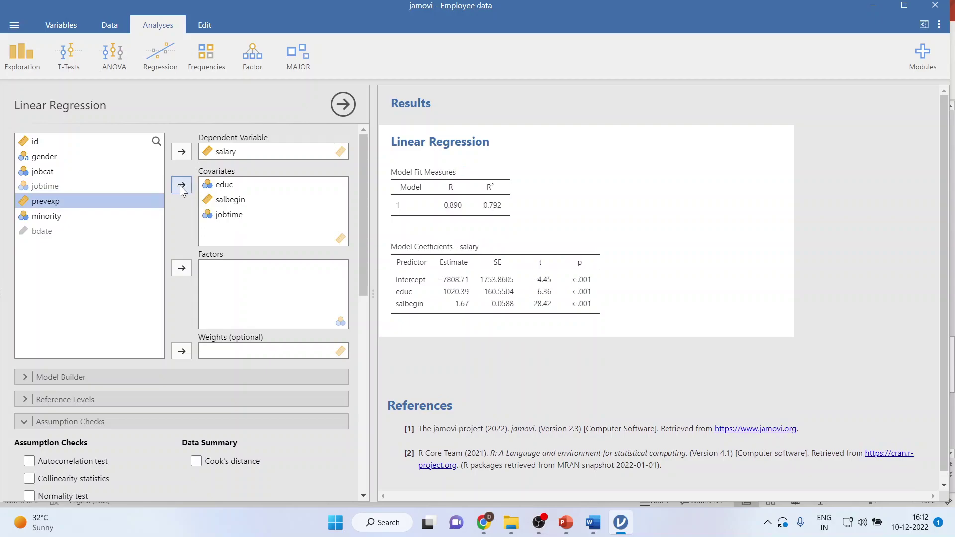
click(178, 187)
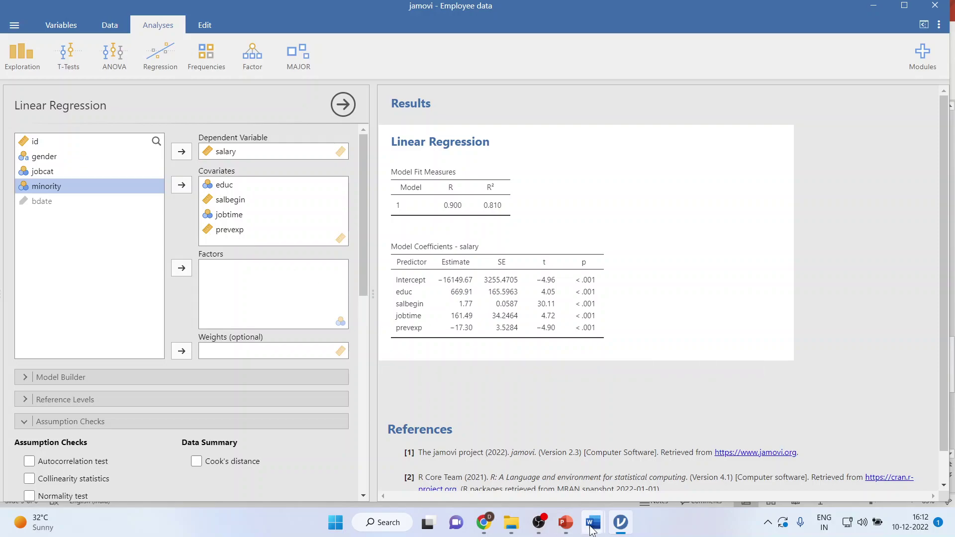
Switch to the Regression Analysis document in Word and examine research hypotheses H1 to H4 in the Case Study section.
mouse_move(593, 522)
click(636, 470)
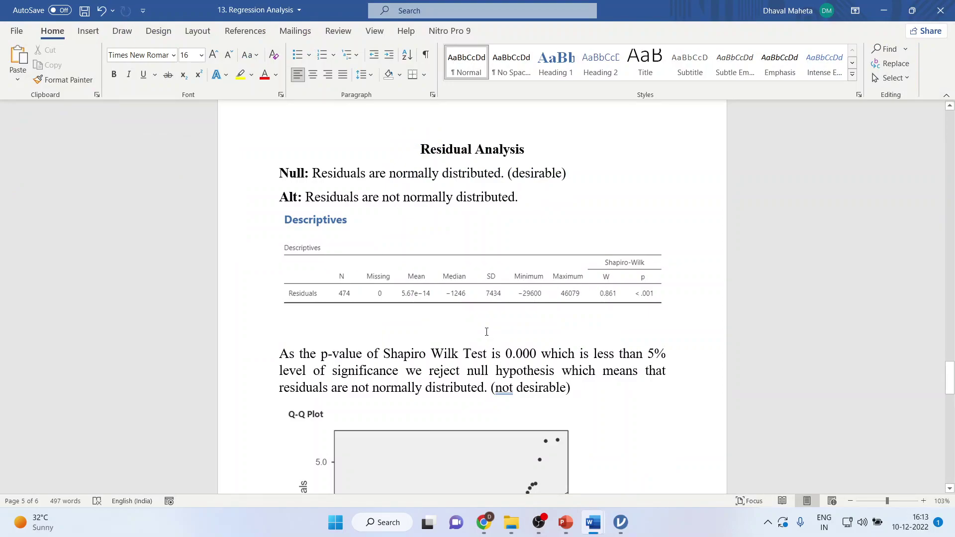
scroll(536, 328, up, 4)
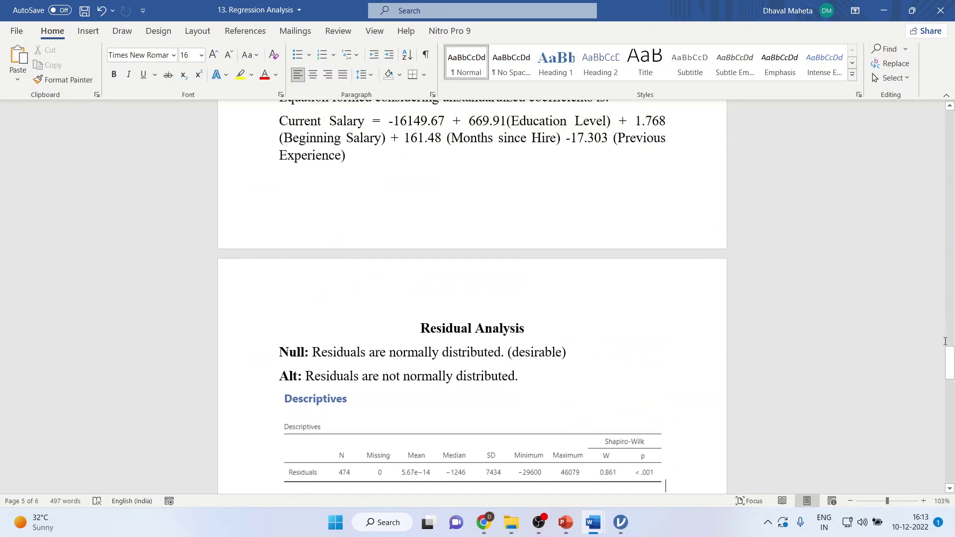
drag(950, 360, 952, 121)
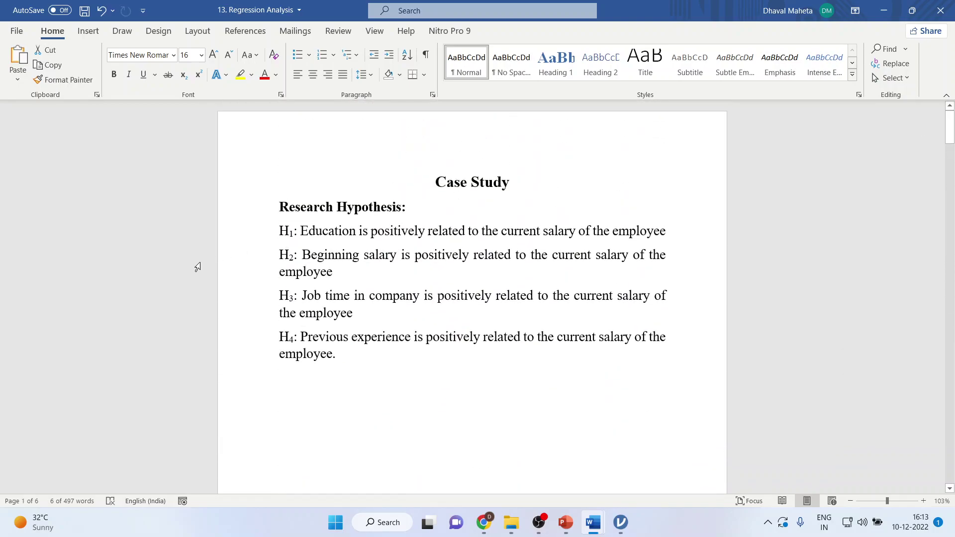
drag(279, 233, 649, 237)
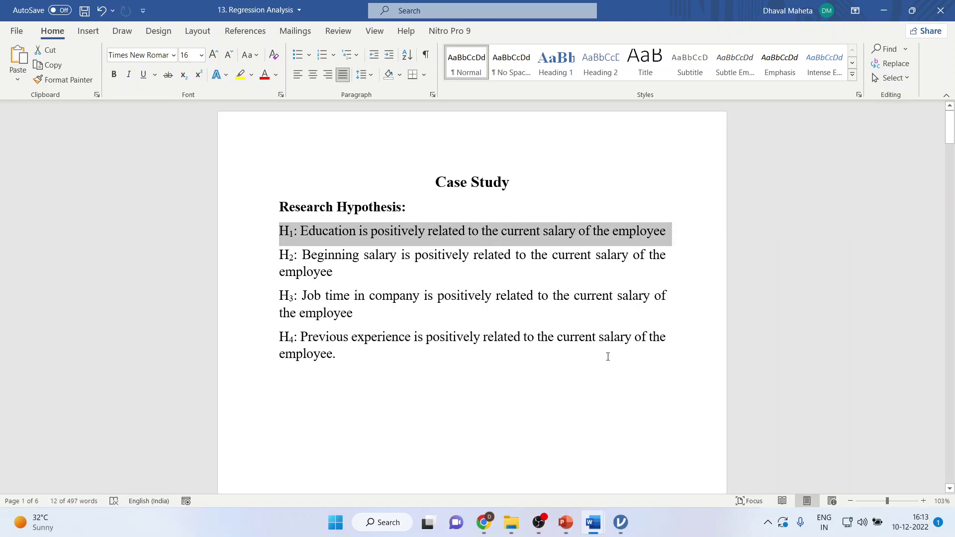
mouse_move(629, 525)
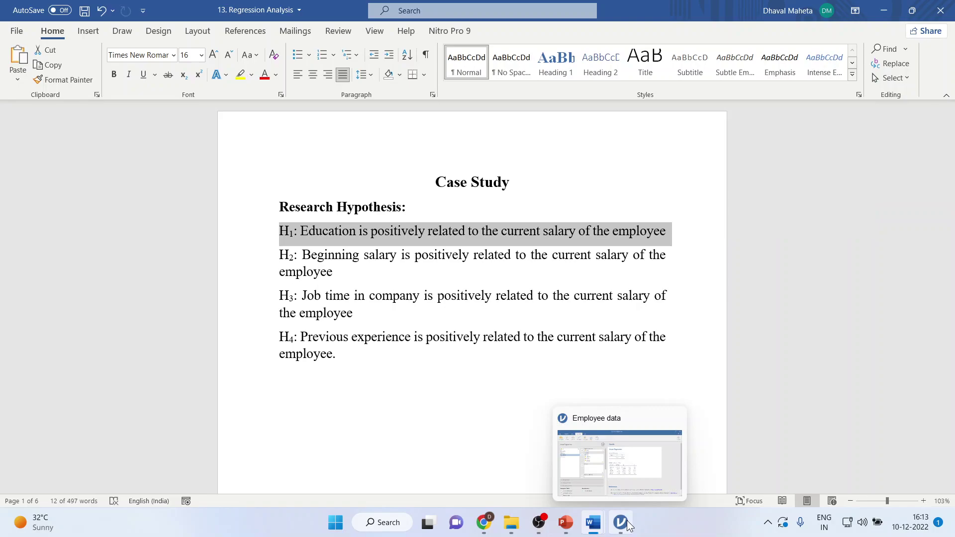
click(433, 443)
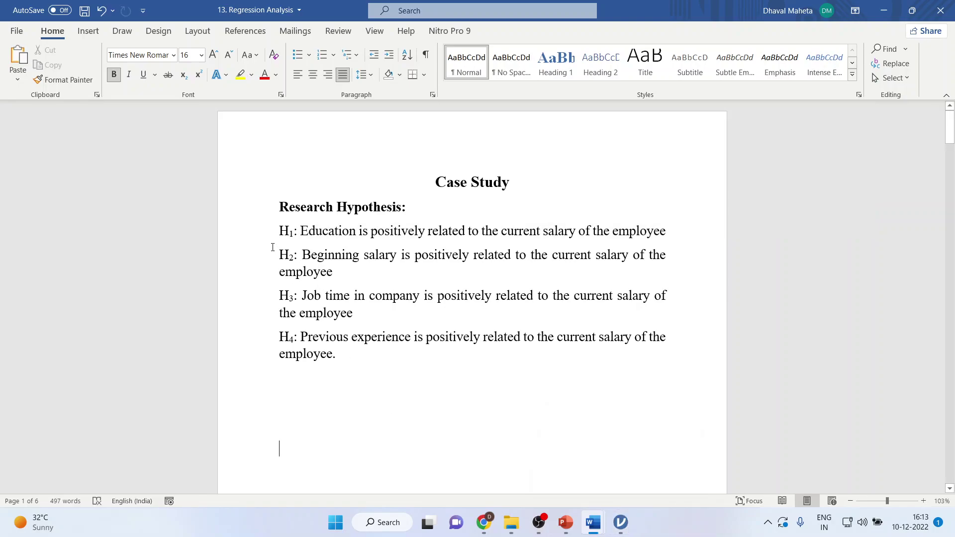
drag(279, 251, 341, 270)
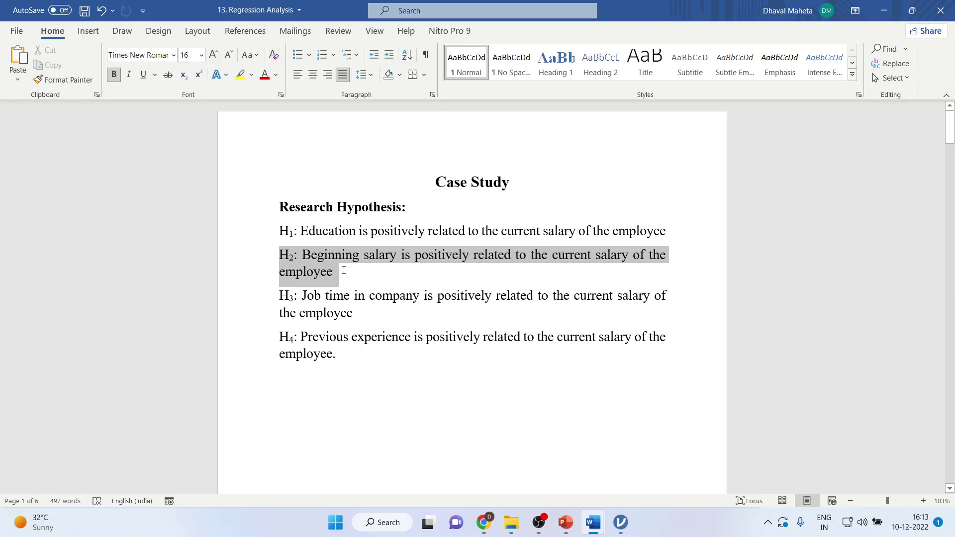
drag(278, 292, 366, 311)
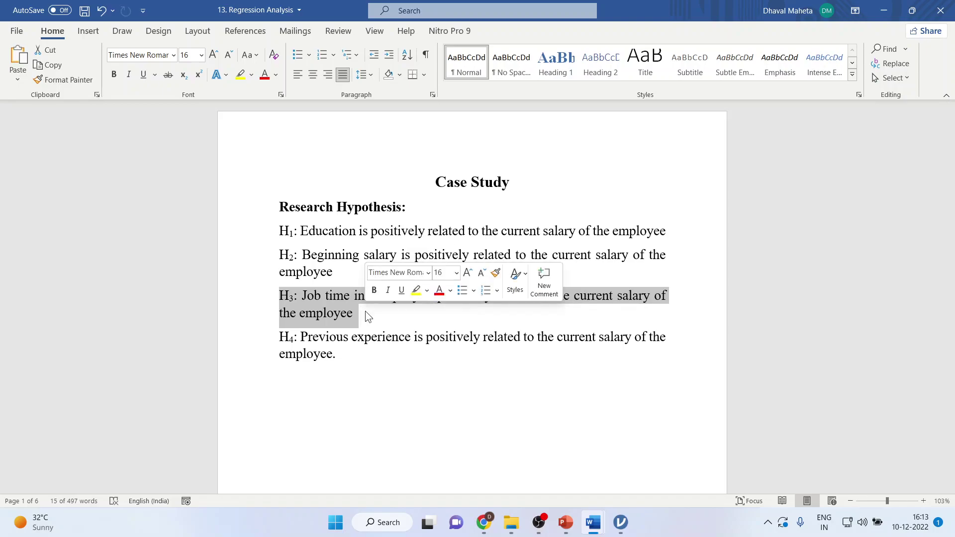
click(373, 360)
drag(273, 335, 356, 357)
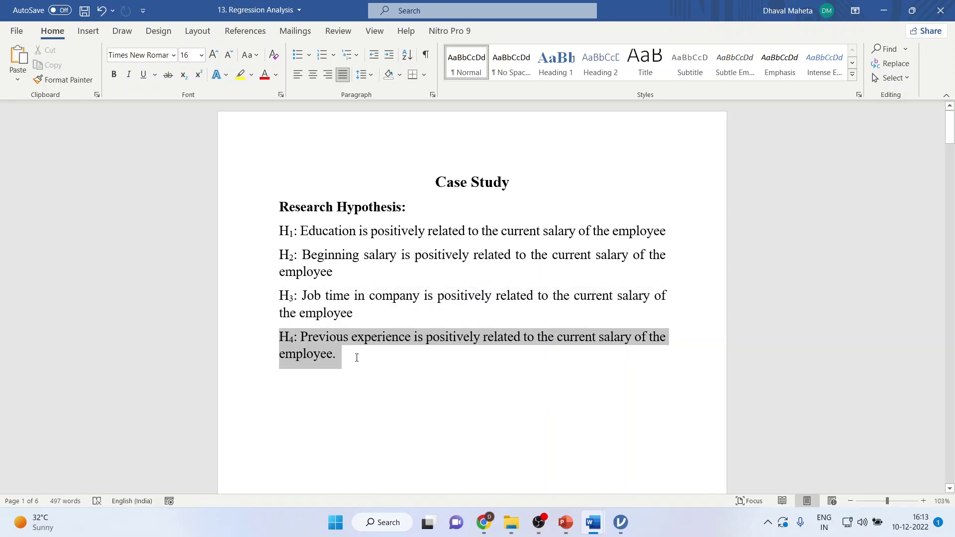
click(460, 393)
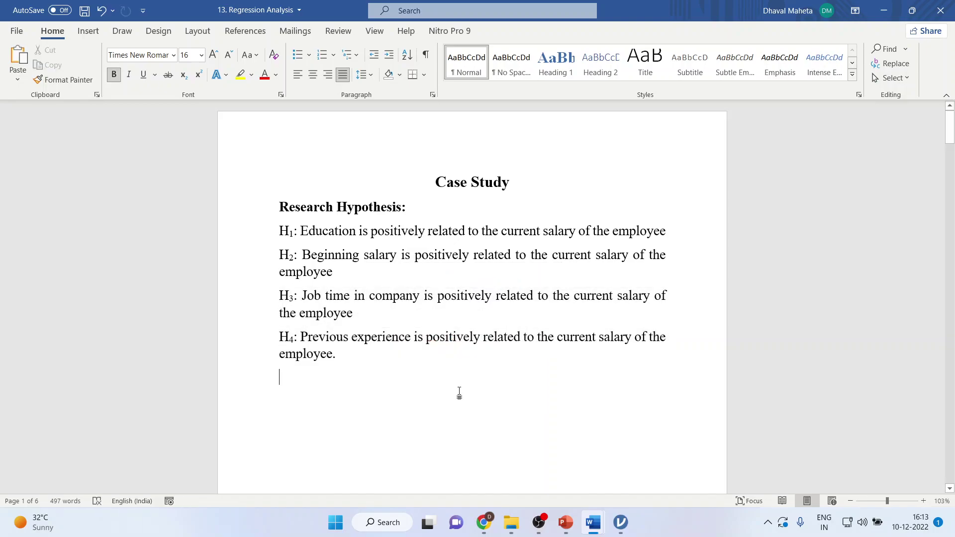
Examine the null and alternative statistical hypotheses in the ANOVA section of the document.
scroll(459, 393, down, 12)
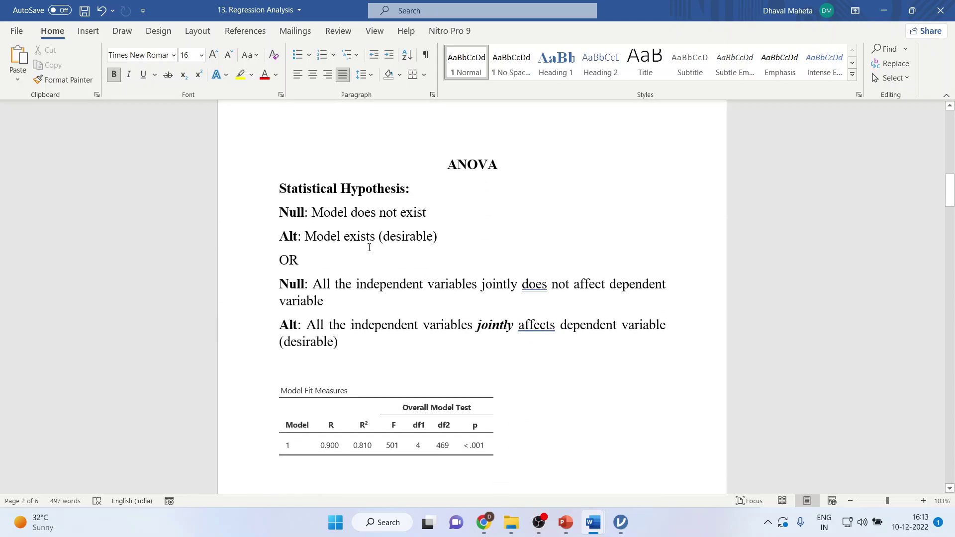
drag(278, 188, 433, 202)
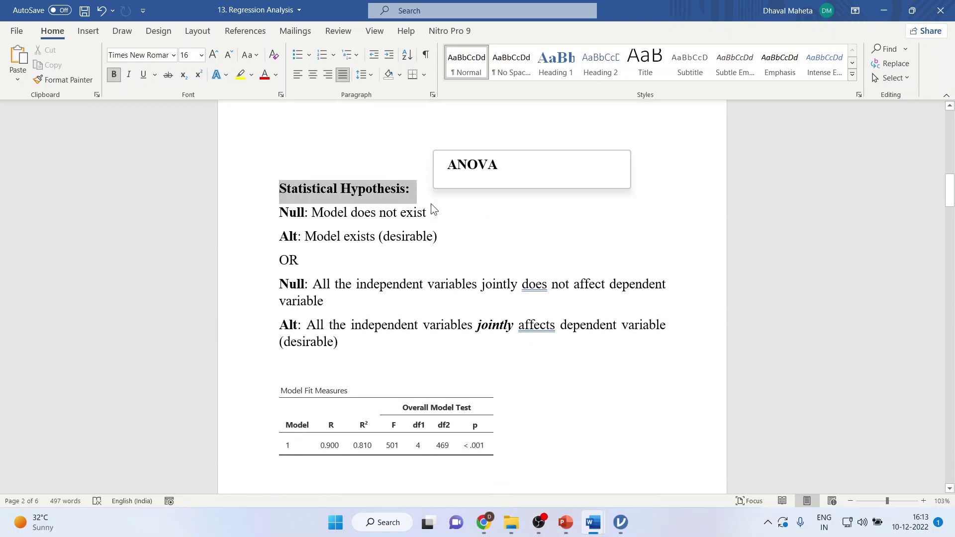
drag(280, 212, 432, 213)
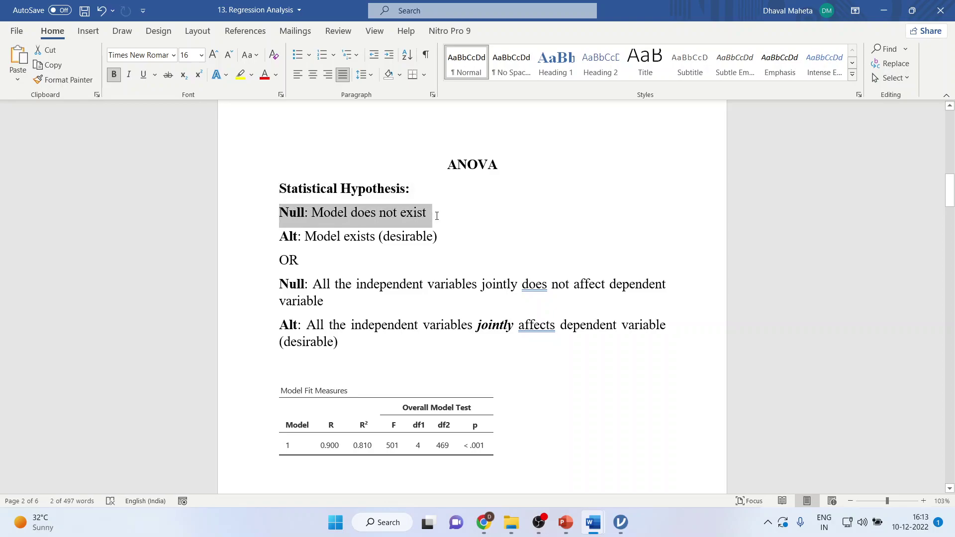
drag(283, 236, 454, 237)
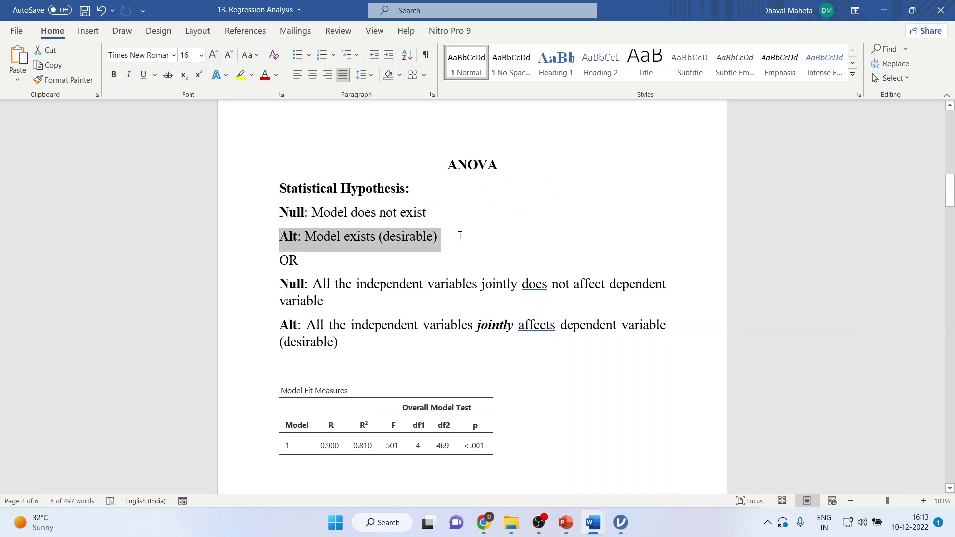
click(341, 272)
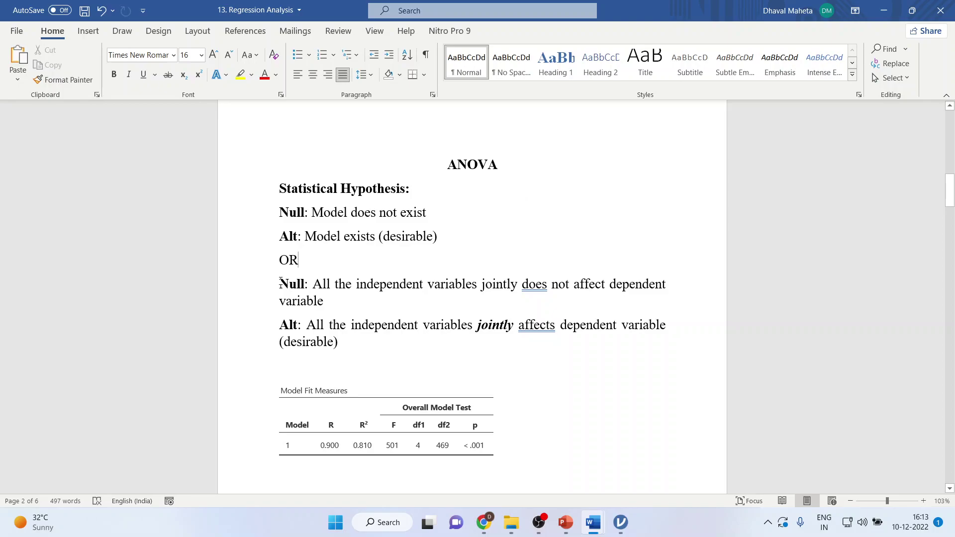
drag(280, 282, 372, 294)
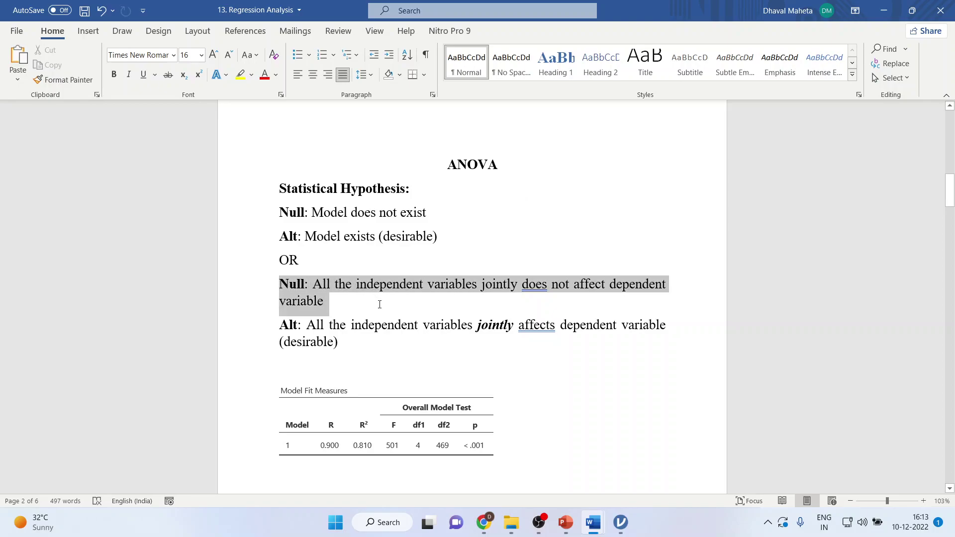
click(365, 348)
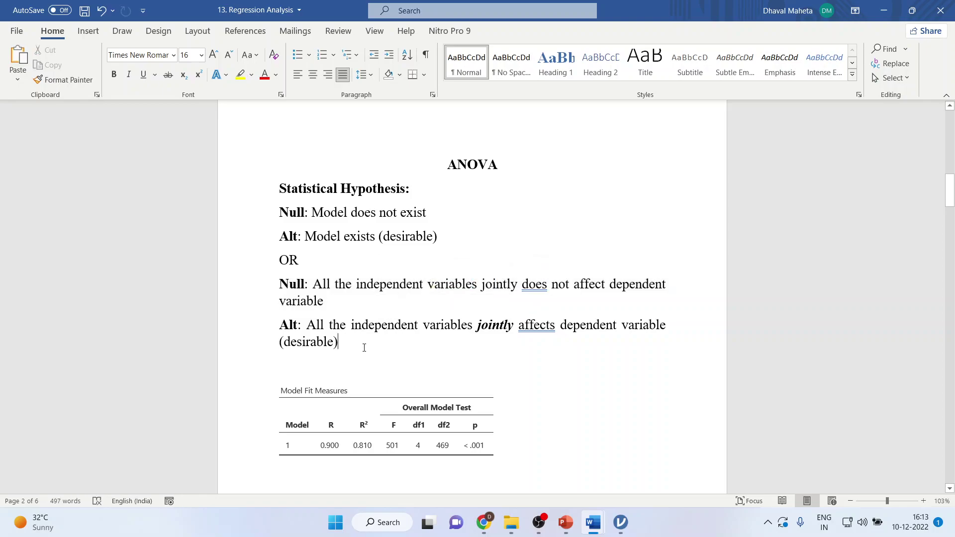
drag(281, 326, 369, 345)
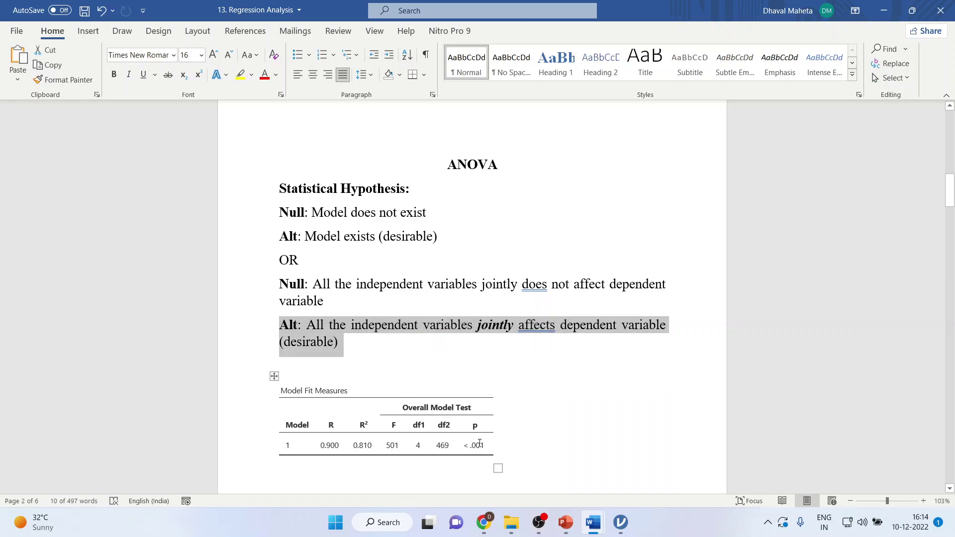
Switch to jamovi and add the overall model F test to the linear regression's model fit results.
click(620, 523)
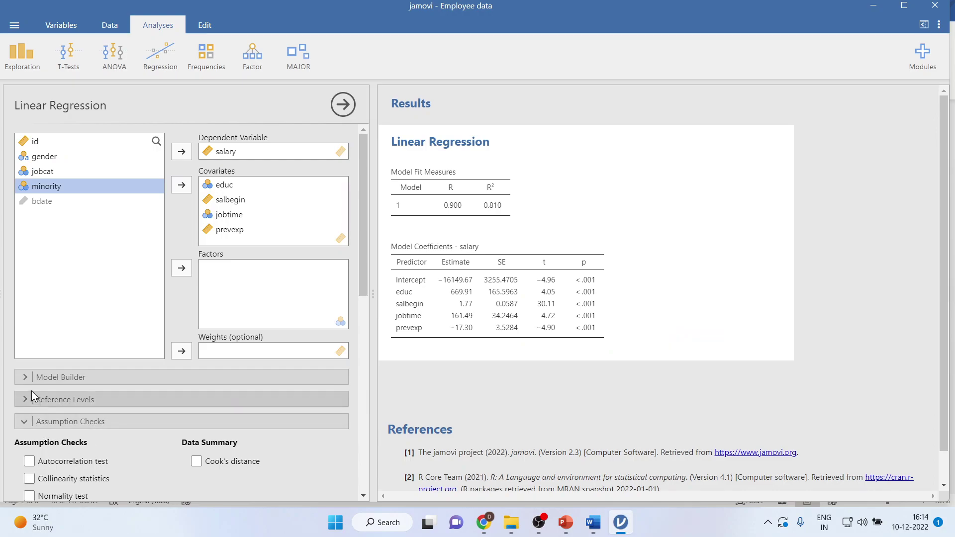
scroll(111, 430, down, 5)
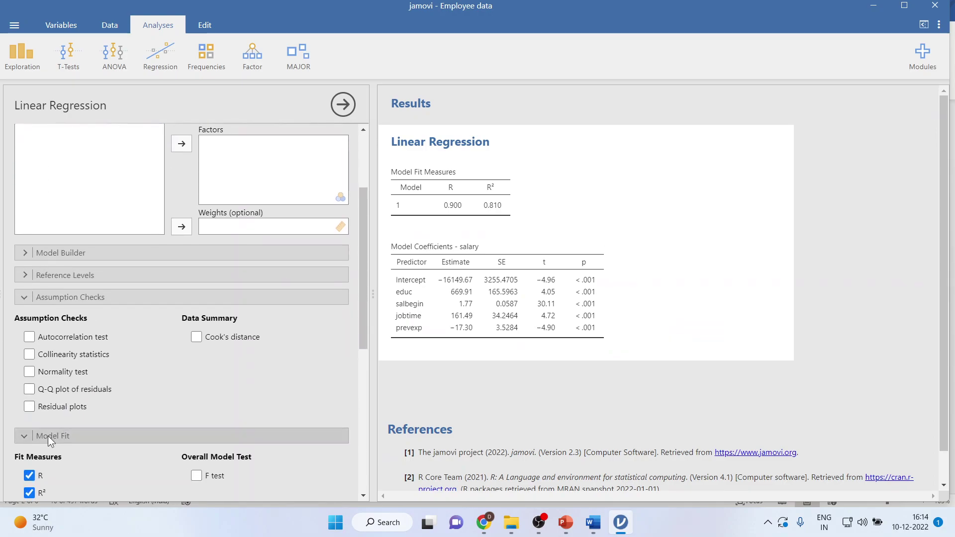
scroll(149, 451, down, 3)
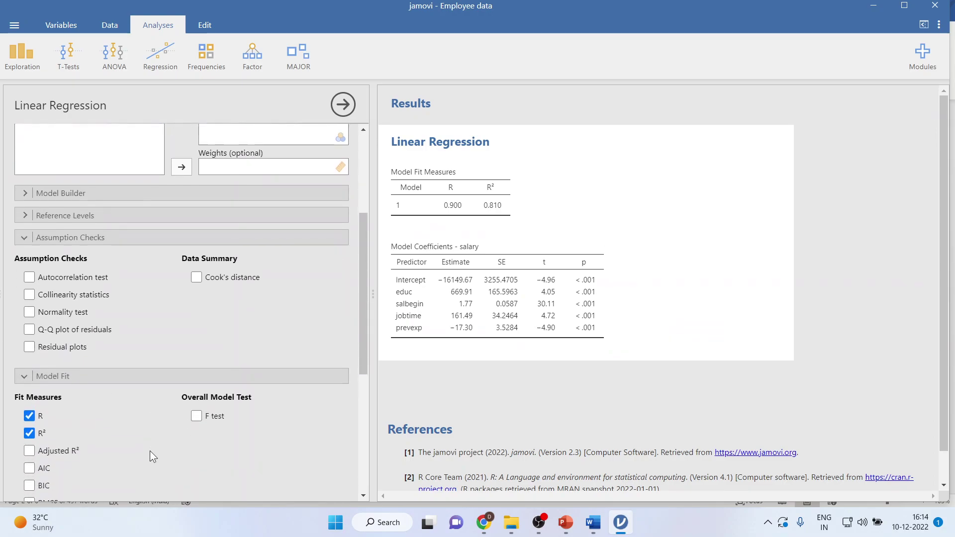
click(197, 414)
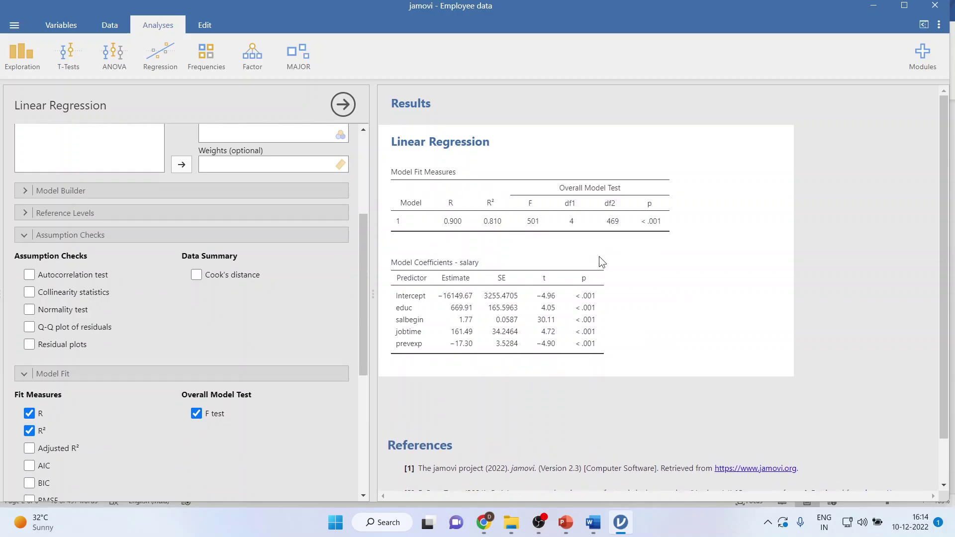
right_click(626, 237)
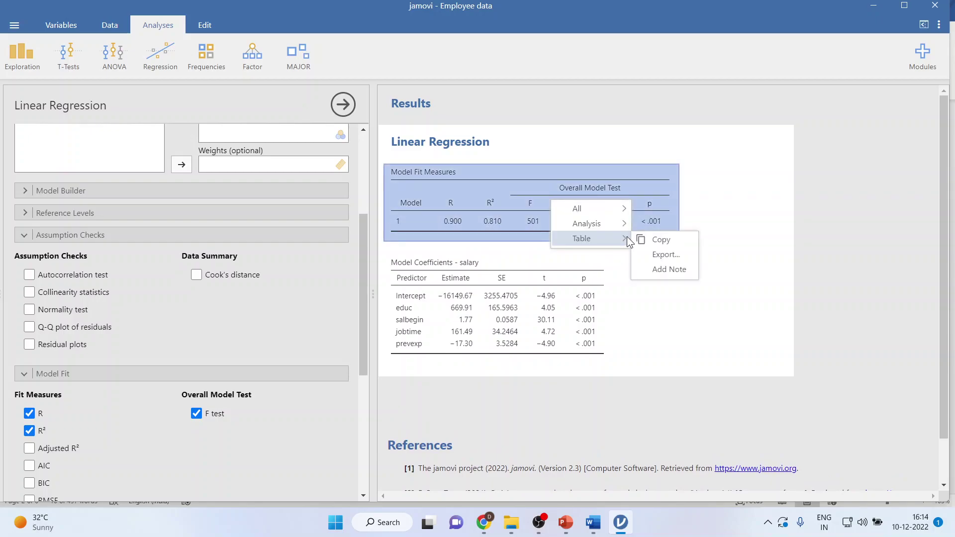
Switch back to the Regression Analysis document in Word and examine the ANOVA p-value, its written interpretation and the joint-effect hypothesis.
click(596, 524)
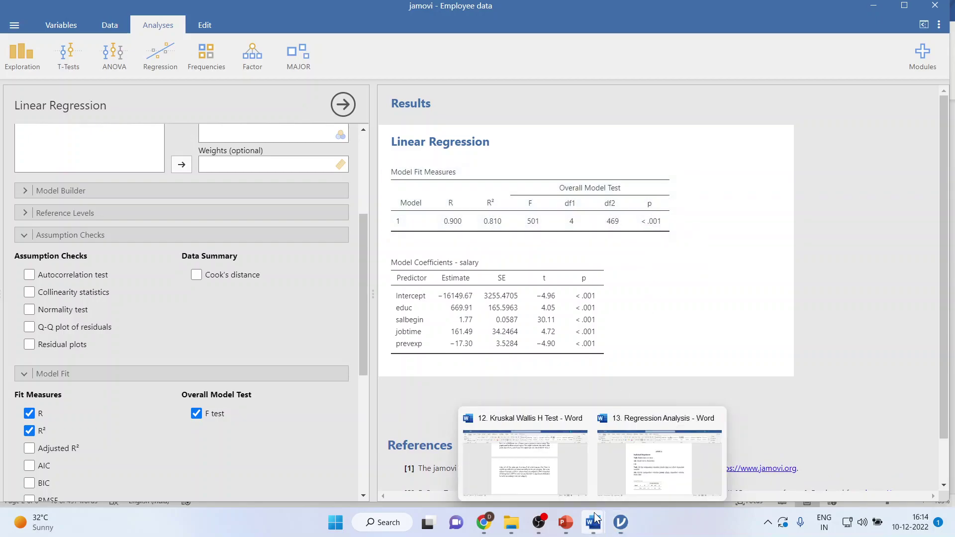
click(625, 486)
scroll(549, 385, down, 3)
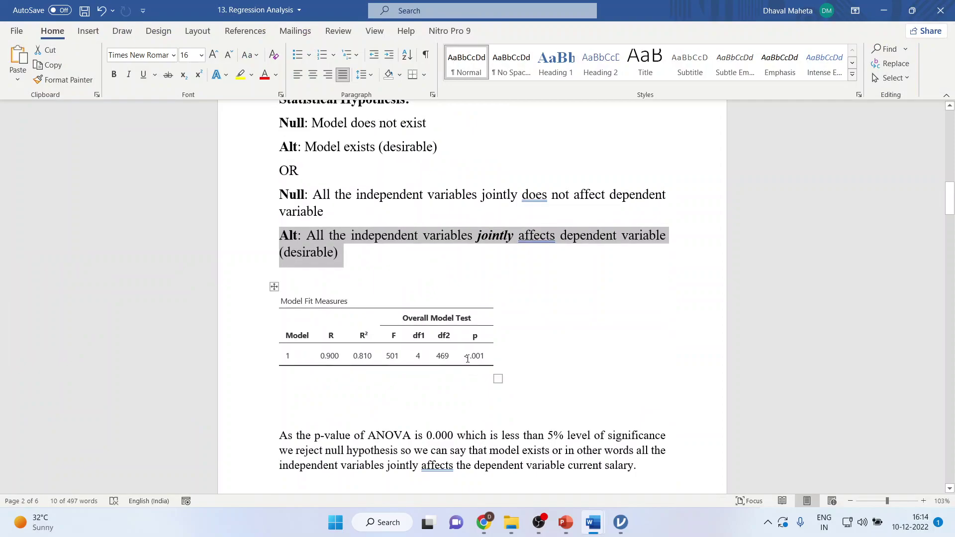
drag(462, 356, 486, 356)
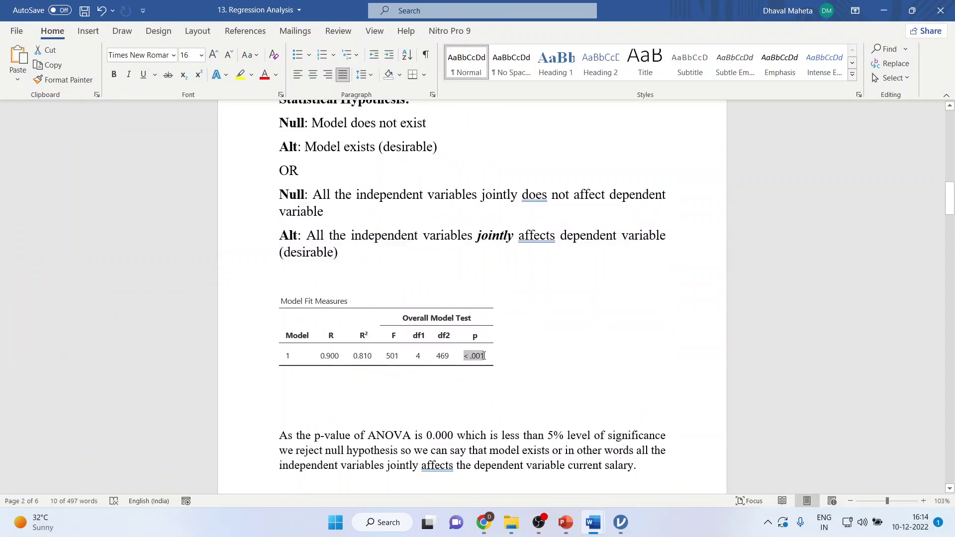
scroll(323, 324, down, 5)
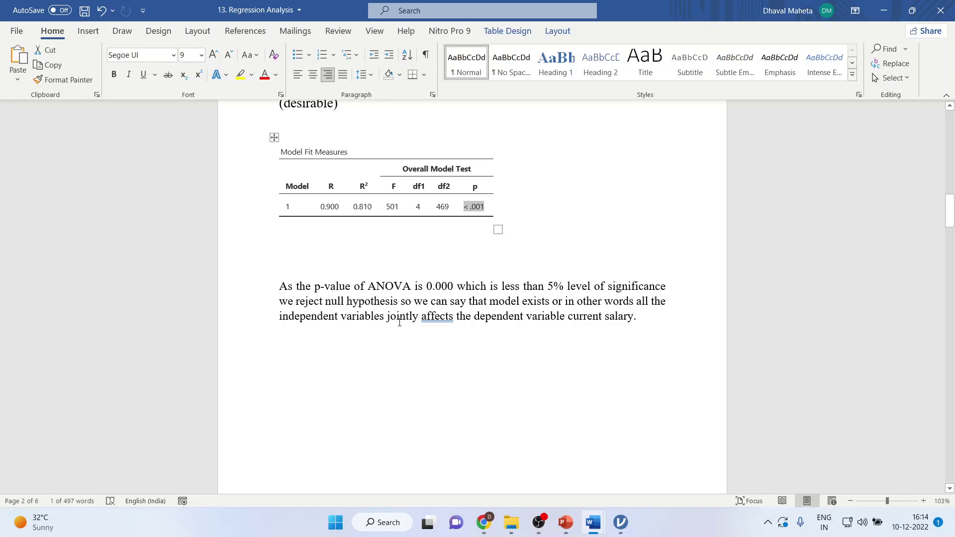
drag(388, 323, 624, 323)
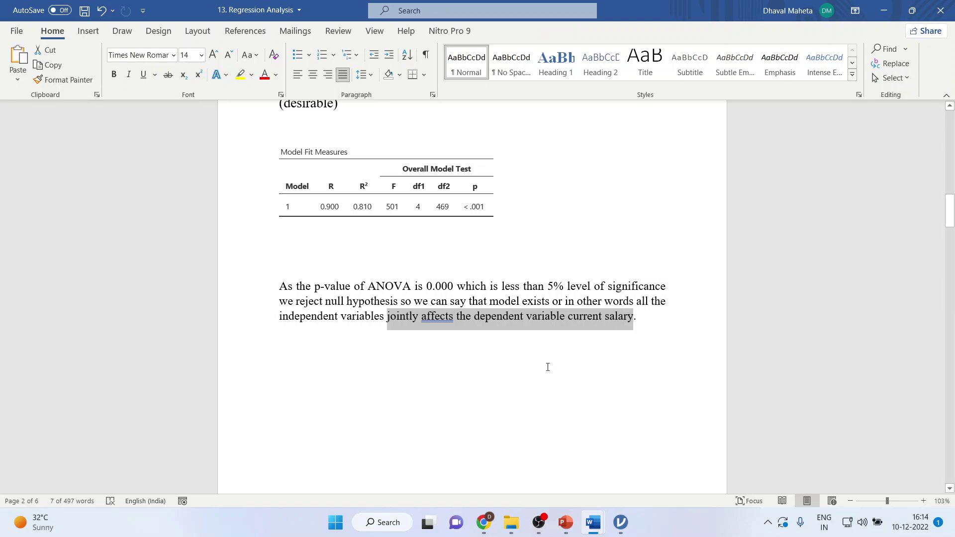
scroll(469, 363, up, 3)
scroll(433, 284, up, 3)
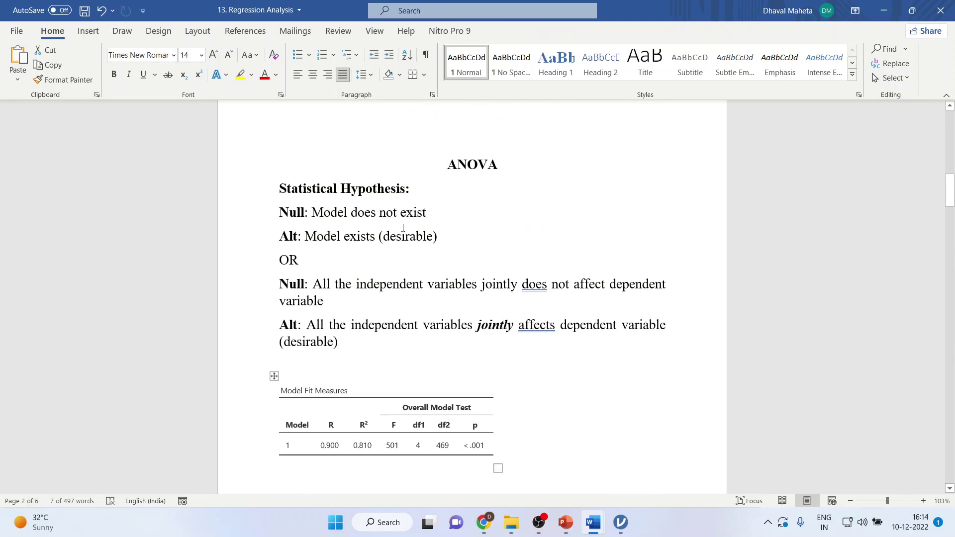
drag(476, 329, 514, 330)
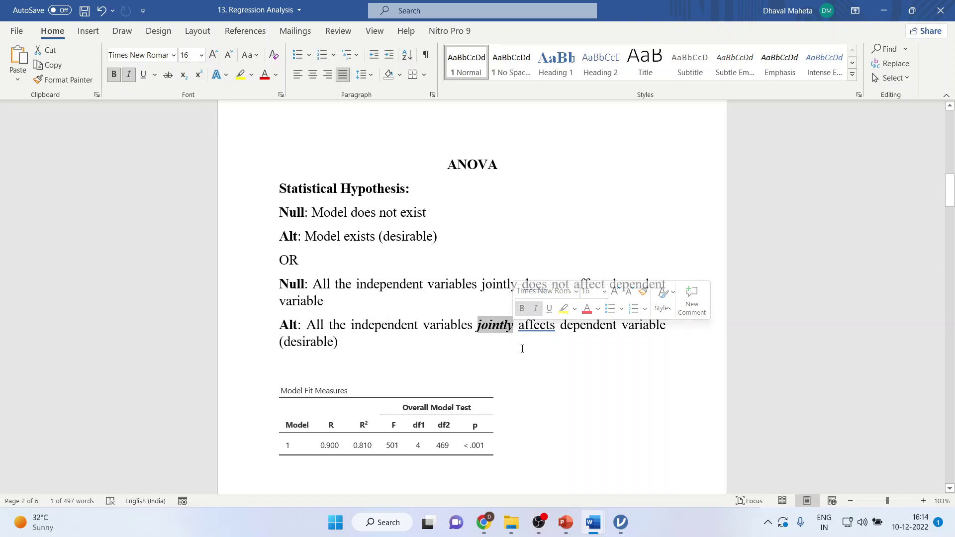
Examine the T Test section's null and alternative hypotheses on the beta coefficients and the individual effects of the independent variables.
scroll(522, 349, down, 15)
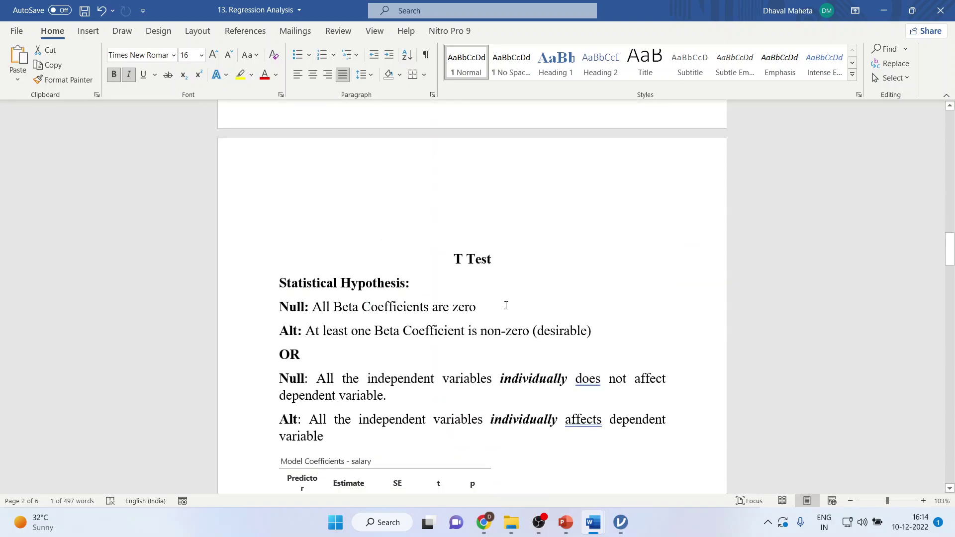
click(528, 218)
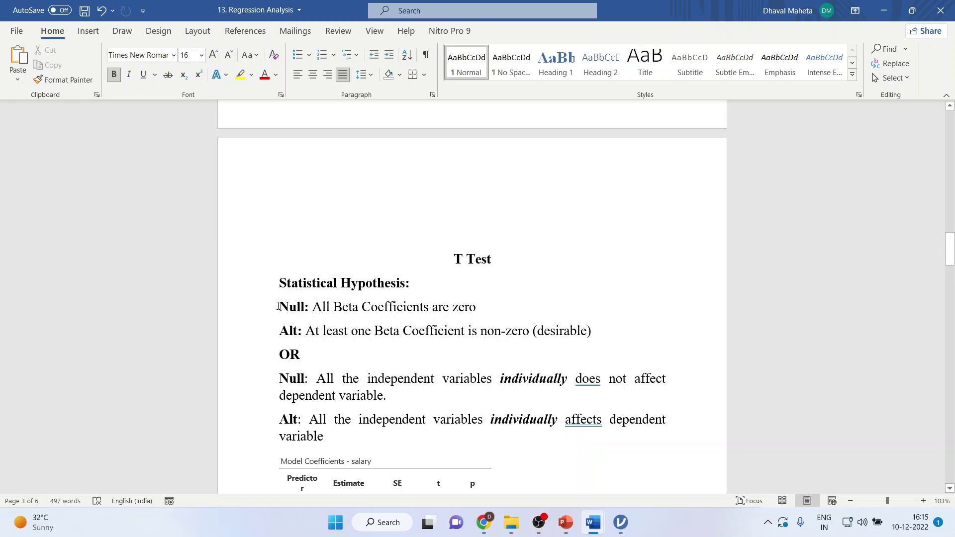
drag(279, 307, 482, 308)
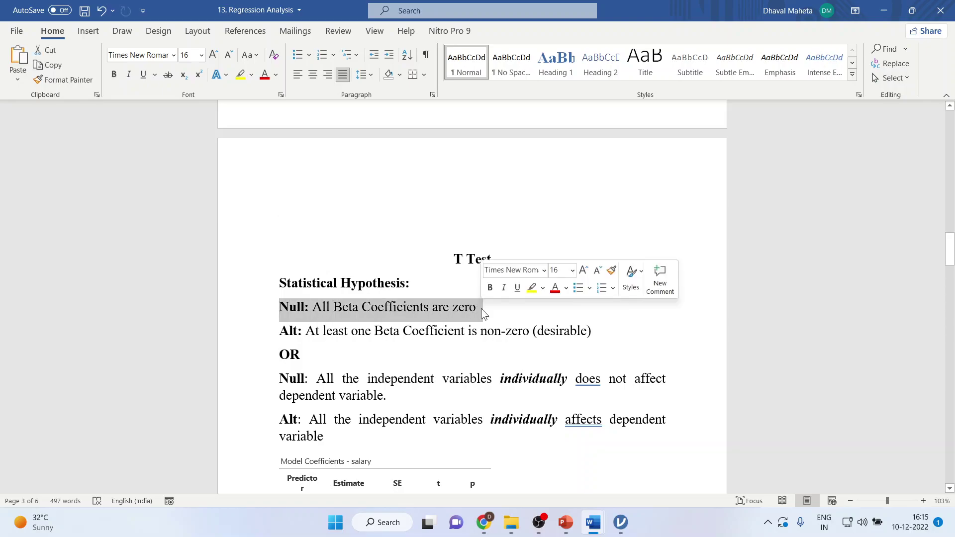
drag(282, 333, 603, 341)
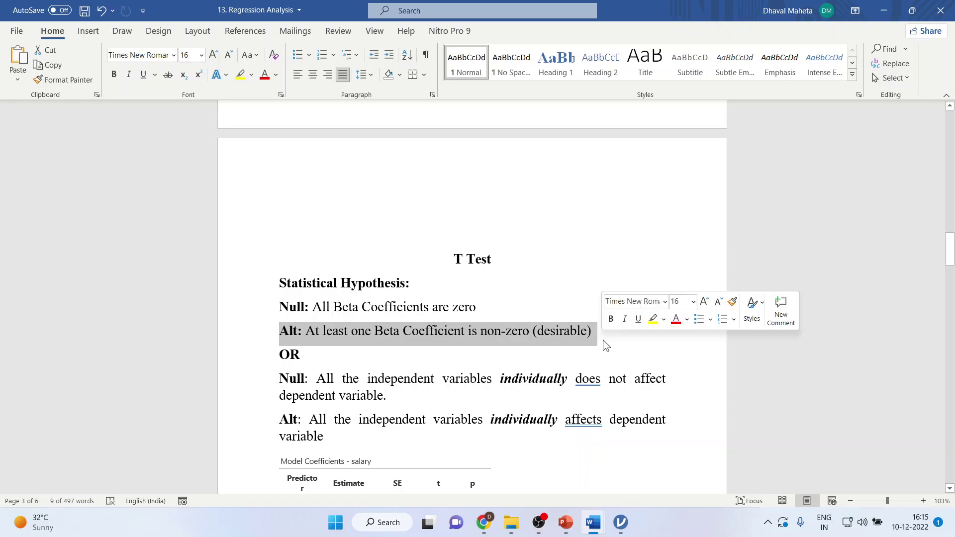
scroll(603, 340, down, 2)
click(273, 275)
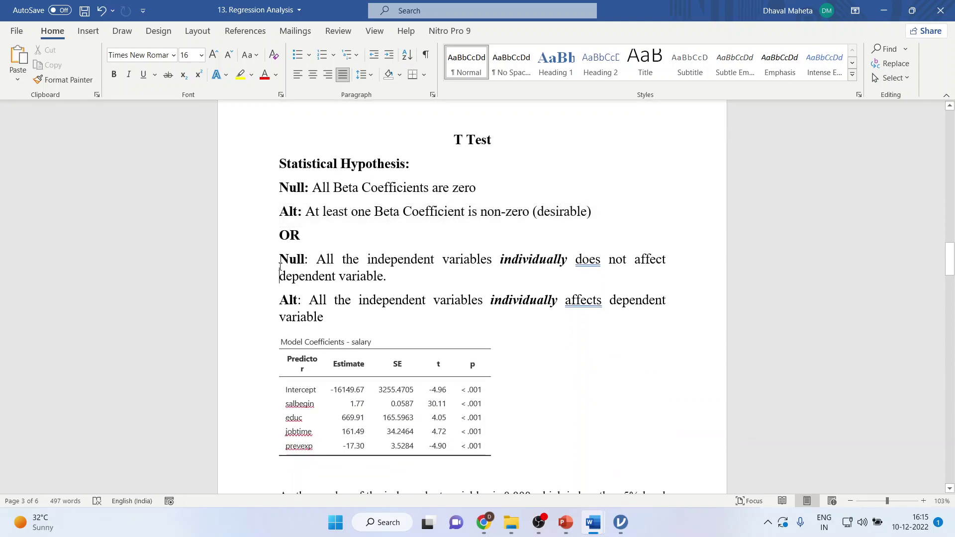
drag(279, 259, 412, 280)
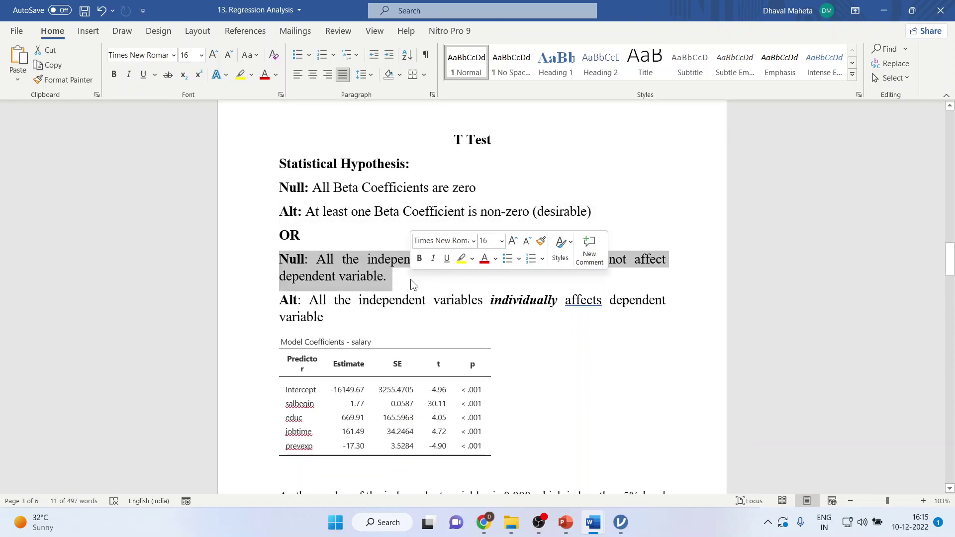
click(524, 285)
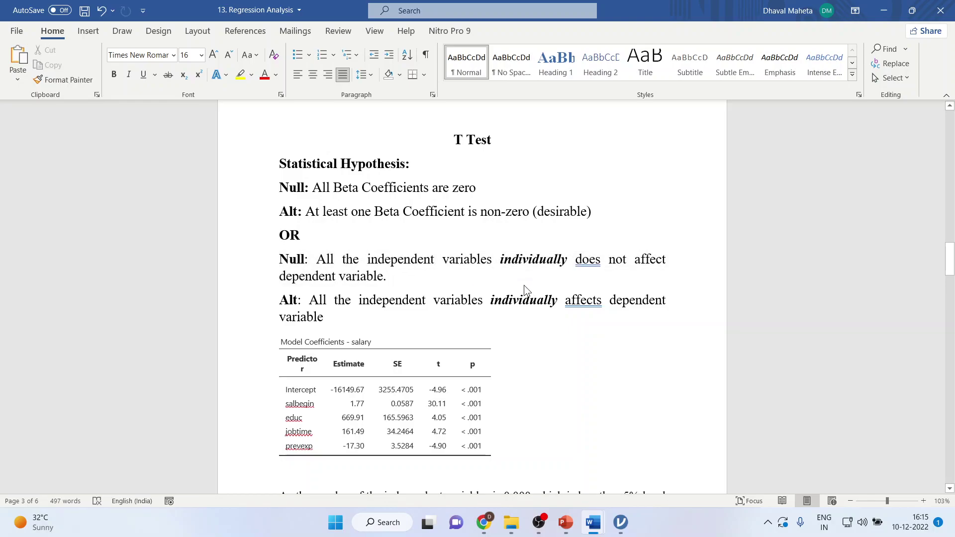
drag(277, 304, 352, 318)
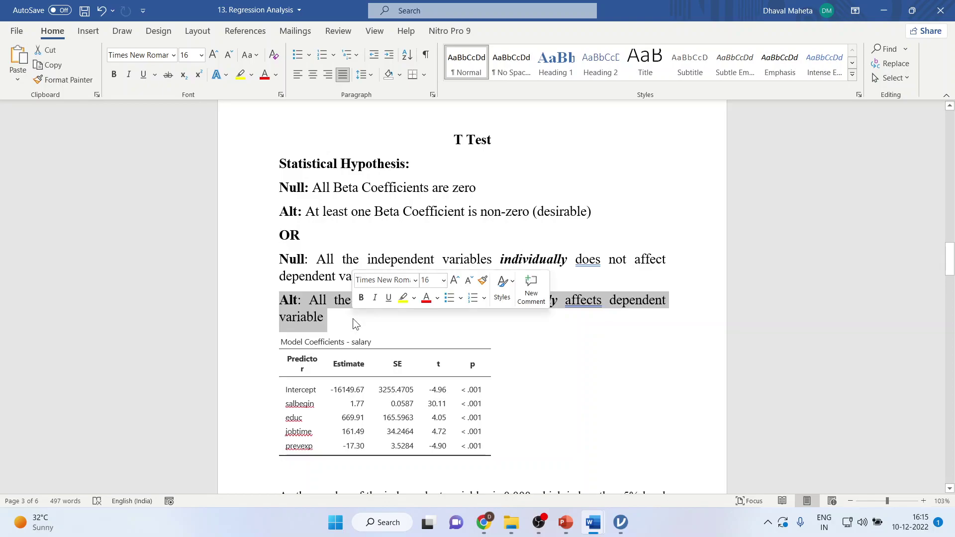
click(435, 330)
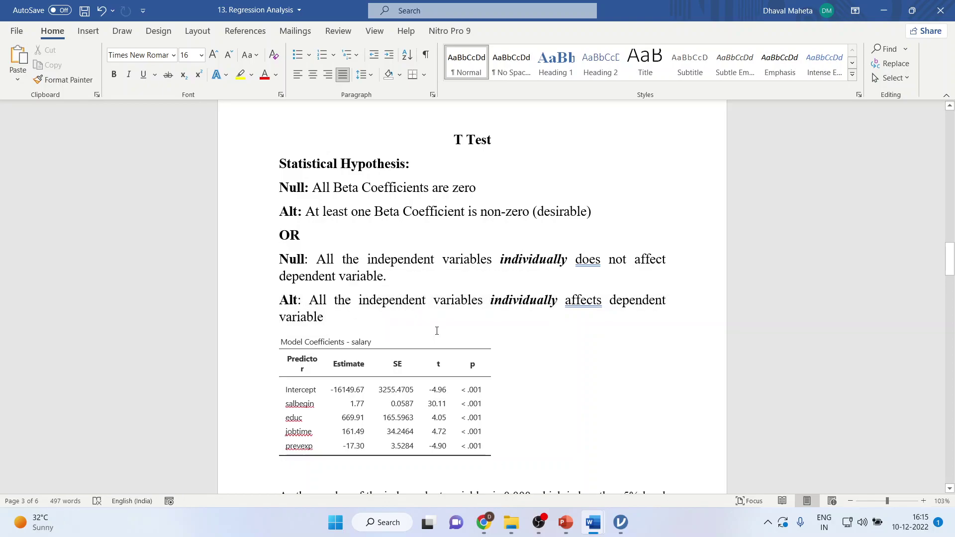
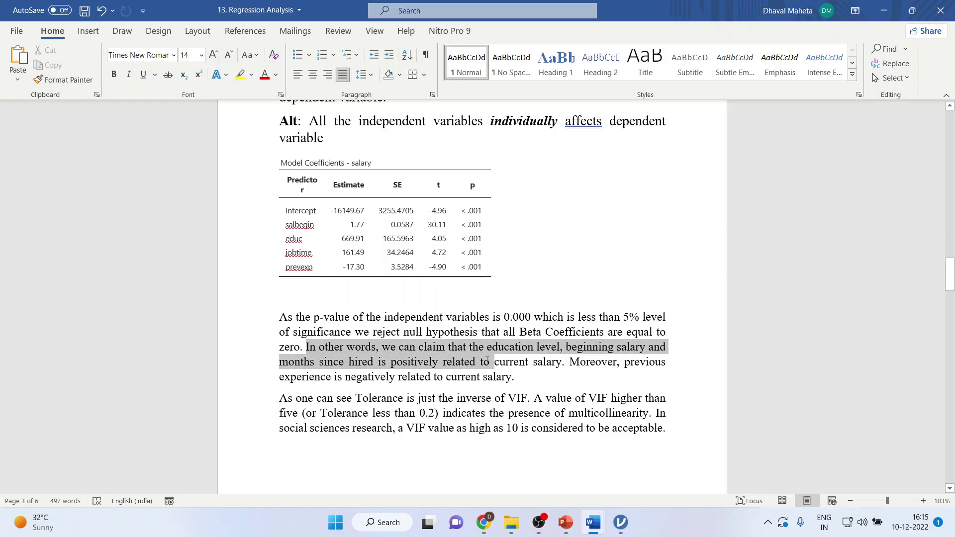
Compare the salbegin, educ, jobtime and prevexp estimates in the Model Coefficients table with the interpretation paragraph below it.
drag(487, 362, 550, 369)
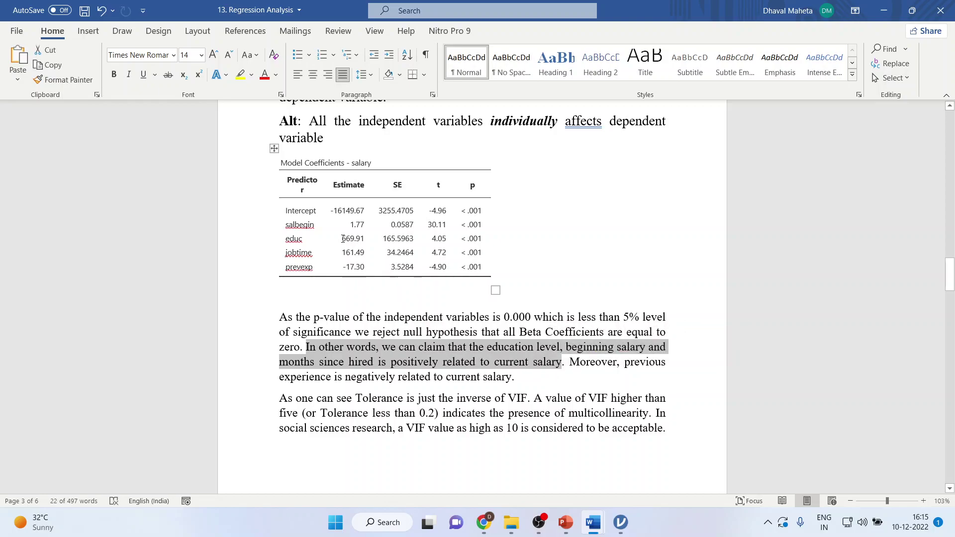
drag(342, 239, 366, 225)
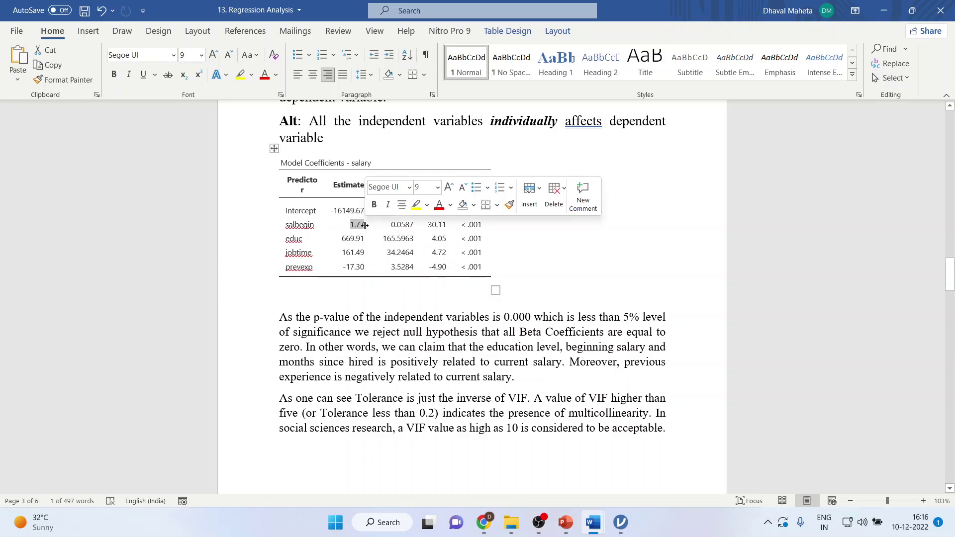
drag(336, 254, 372, 255)
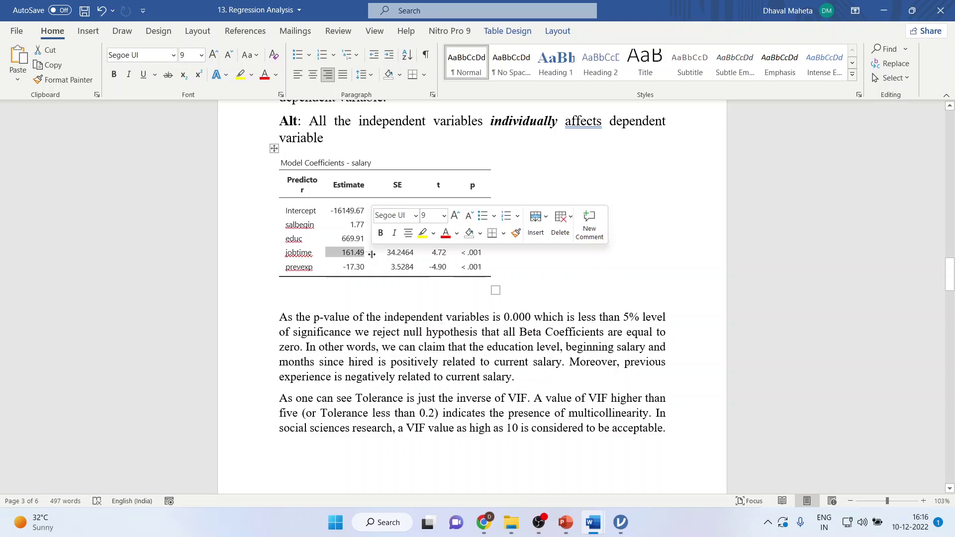
drag(370, 268, 374, 280)
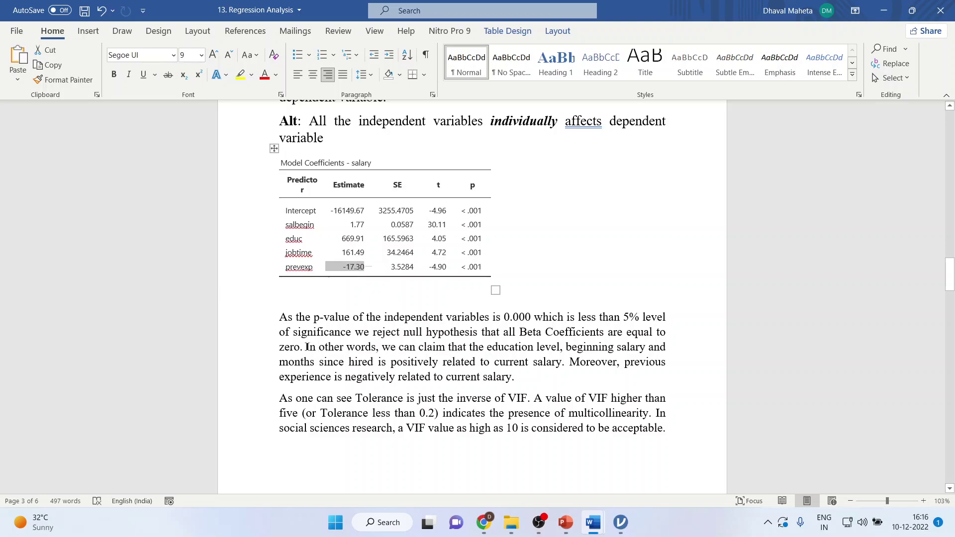
drag(306, 347, 518, 371)
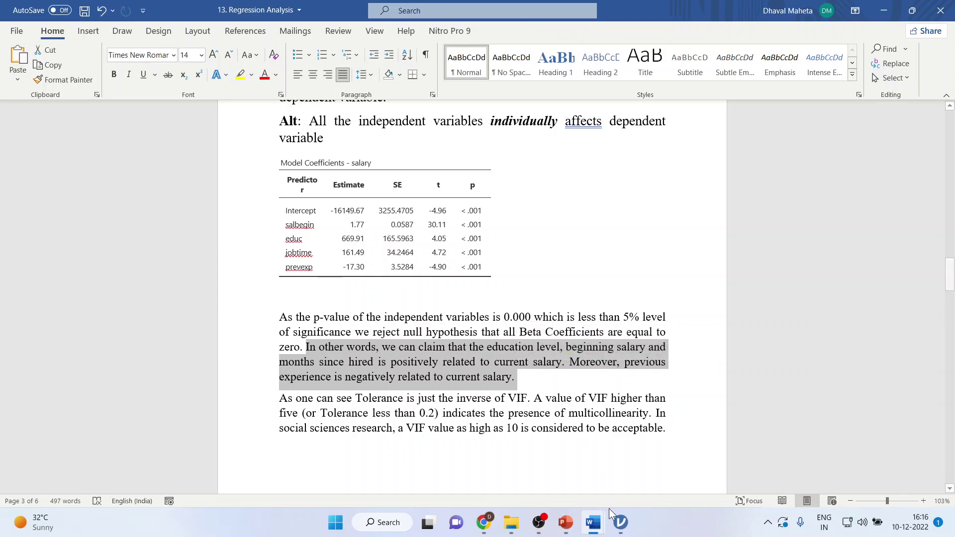
Switch to jamovi and add collinearity statistics to the linear regression's assumption checks.
click(620, 523)
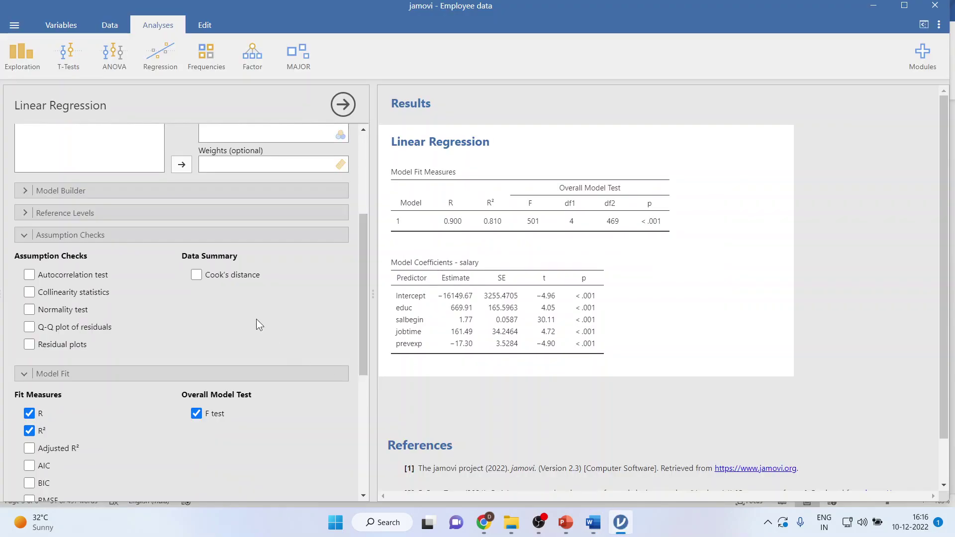
click(30, 293)
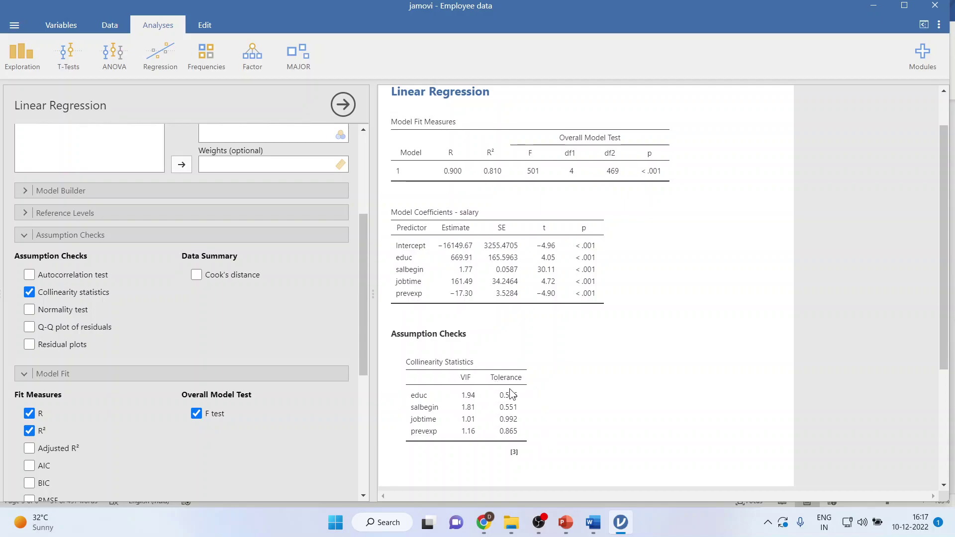
Switch back to the Regression Analysis document in Word and examine the paragraph on Tolerance, VIF and multicollinearity.
mouse_move(592, 522)
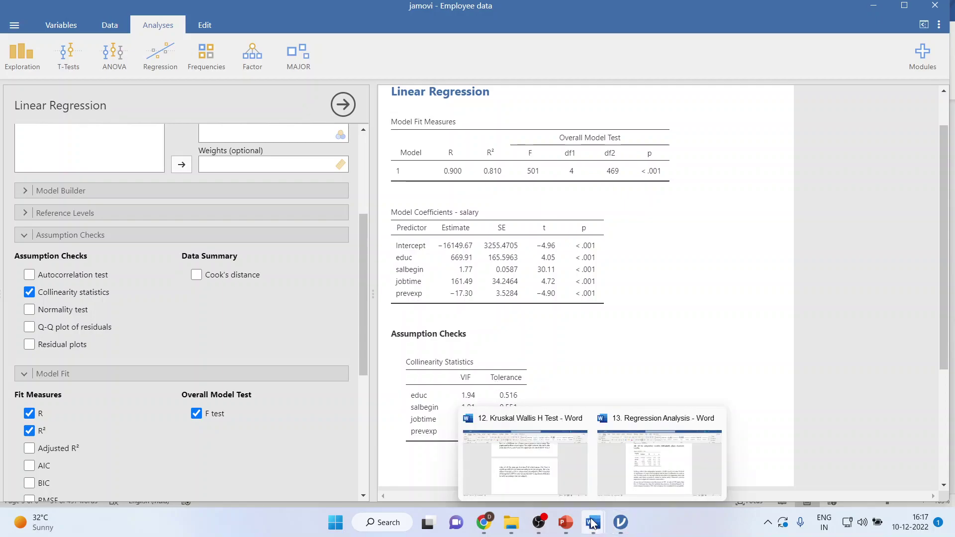
click(629, 485)
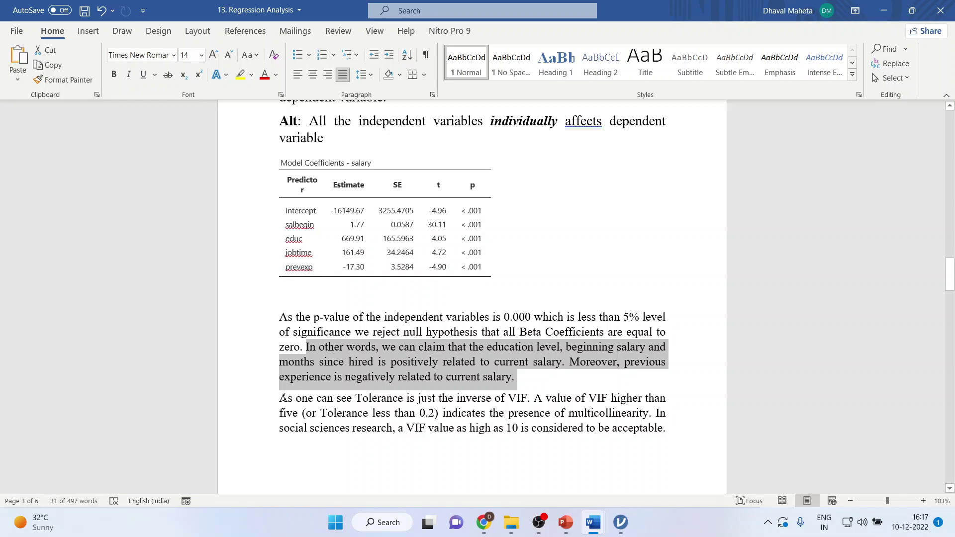
drag(280, 401, 525, 405)
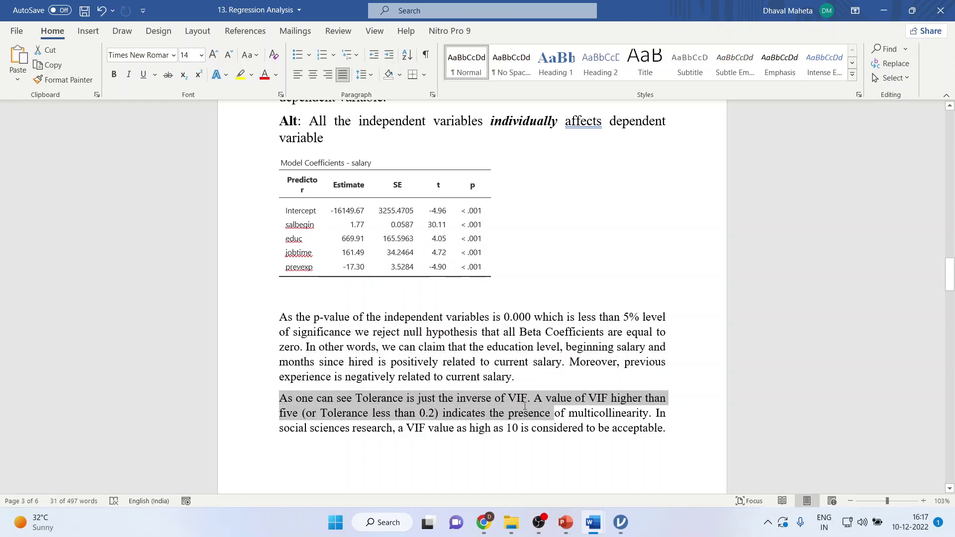
drag(525, 406, 668, 425)
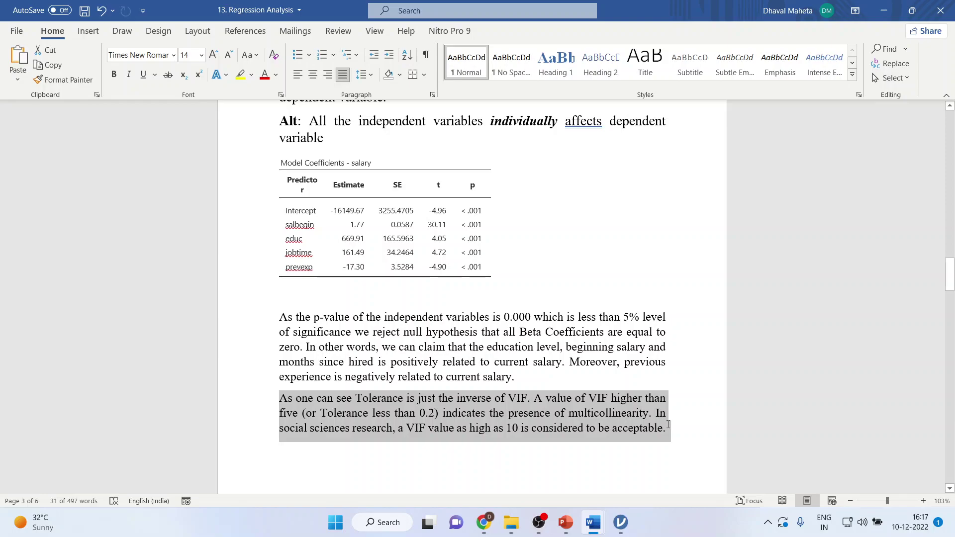
drag(668, 425, 667, 424)
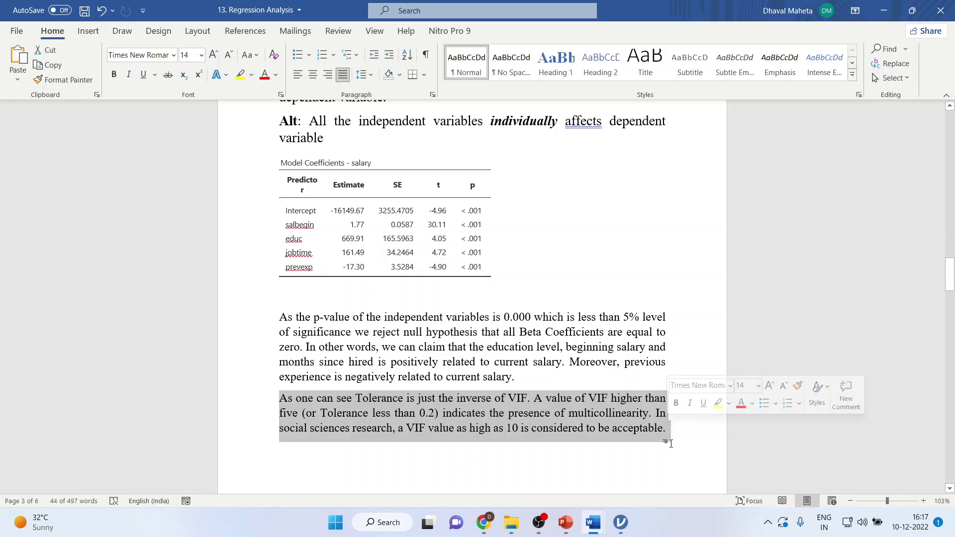
After checking R and R² under Goodness of Fit, switch to jamovi, add Adjusted R² and copy the Model Fit Measures table.
scroll(671, 444, down, 10)
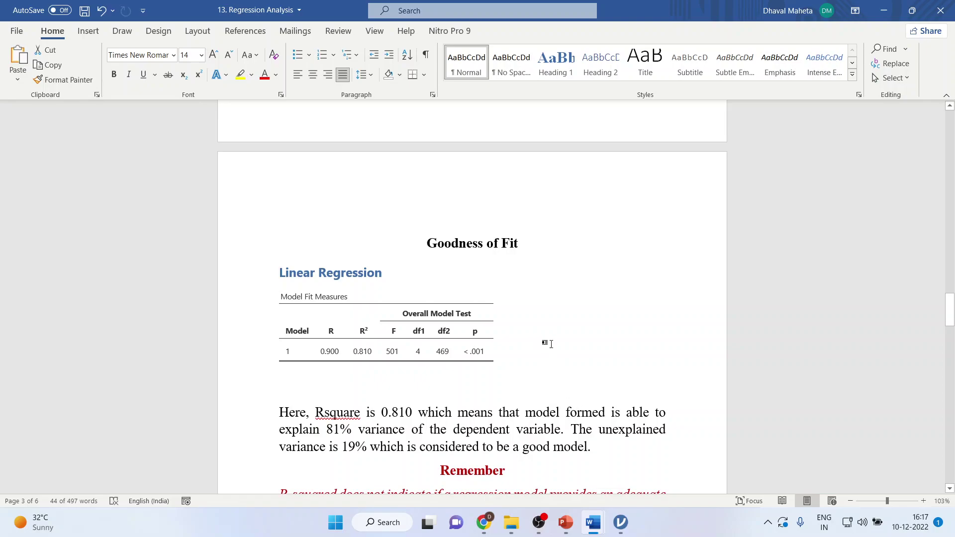
drag(322, 353, 350, 351)
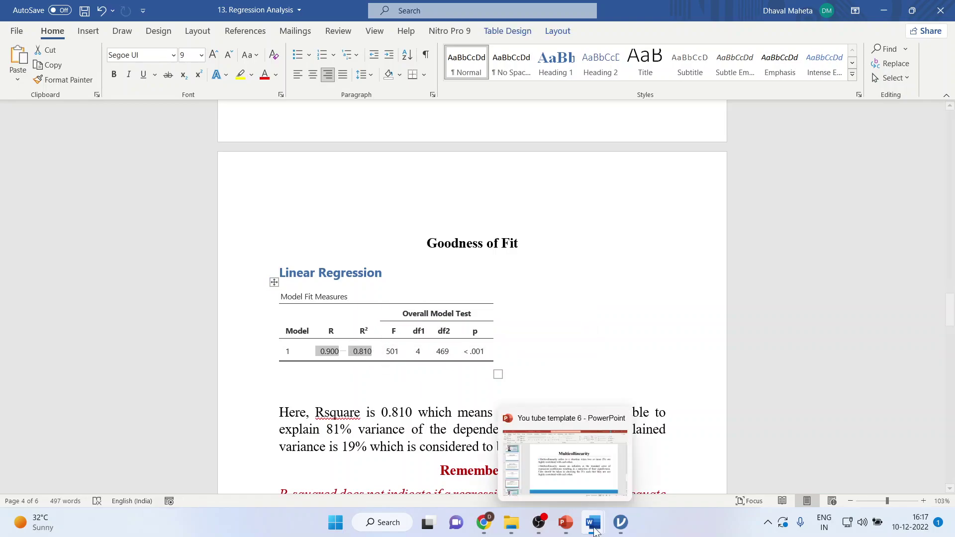
click(621, 522)
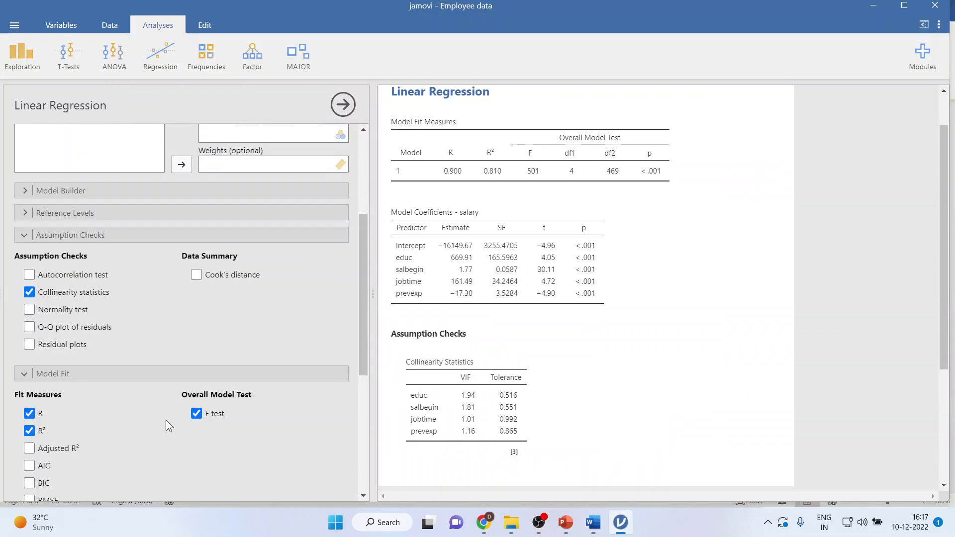
click(29, 449)
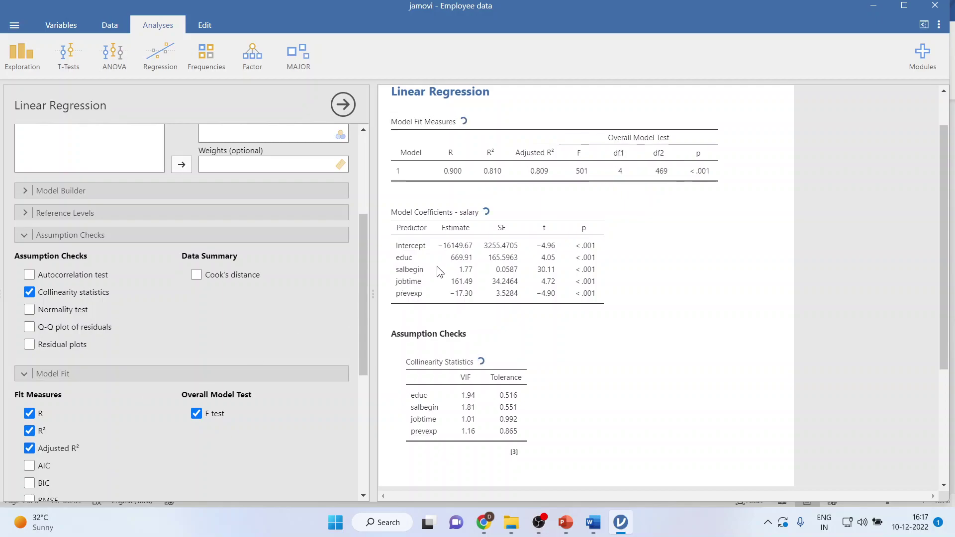
right_click(648, 180)
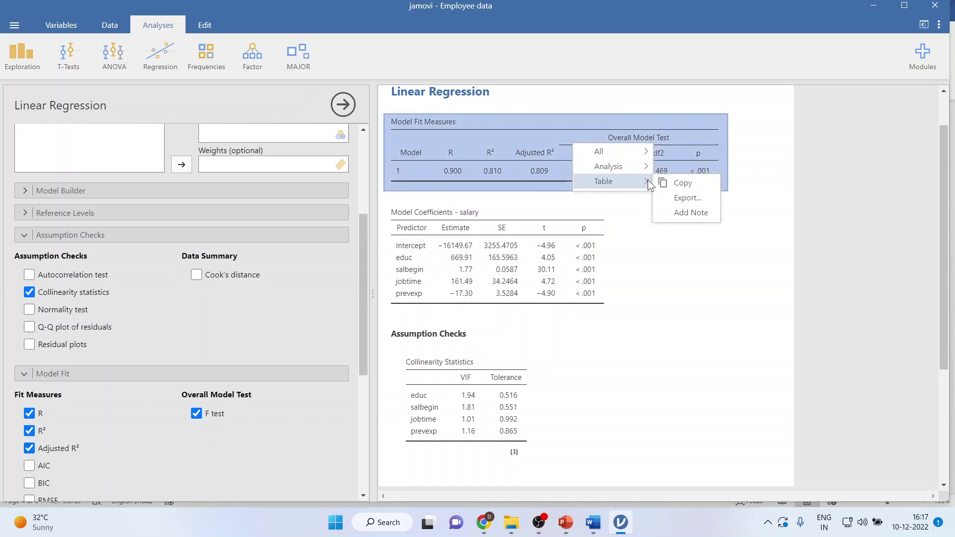
click(676, 186)
Switch to the Regression Analysis document in Word and paste the copied table on new lines below the Goodness of Fit heading.
mouse_move(597, 533)
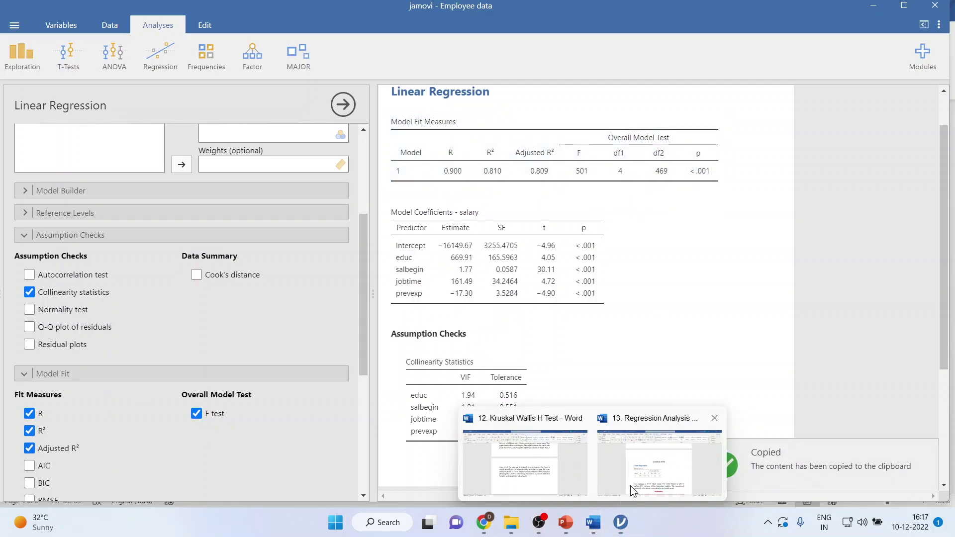
click(660, 462)
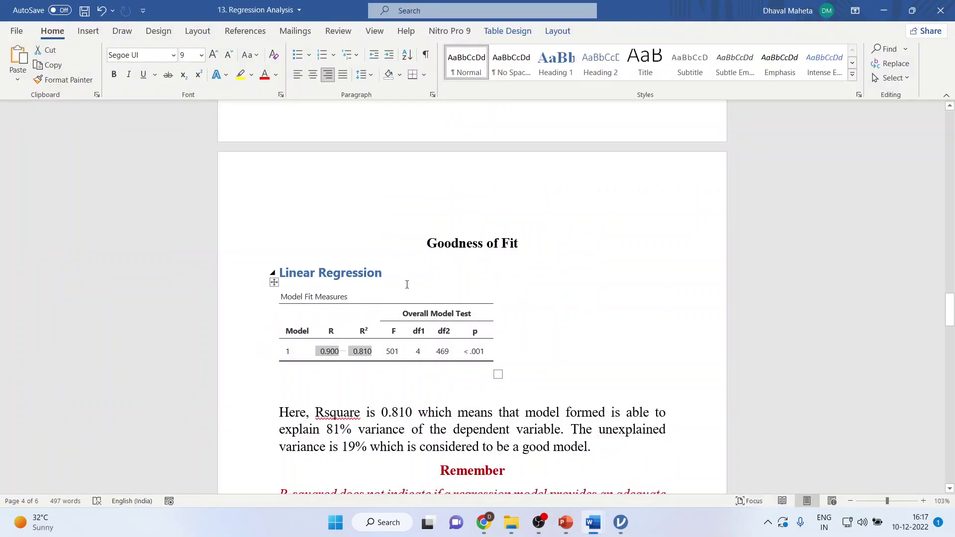
click(406, 284)
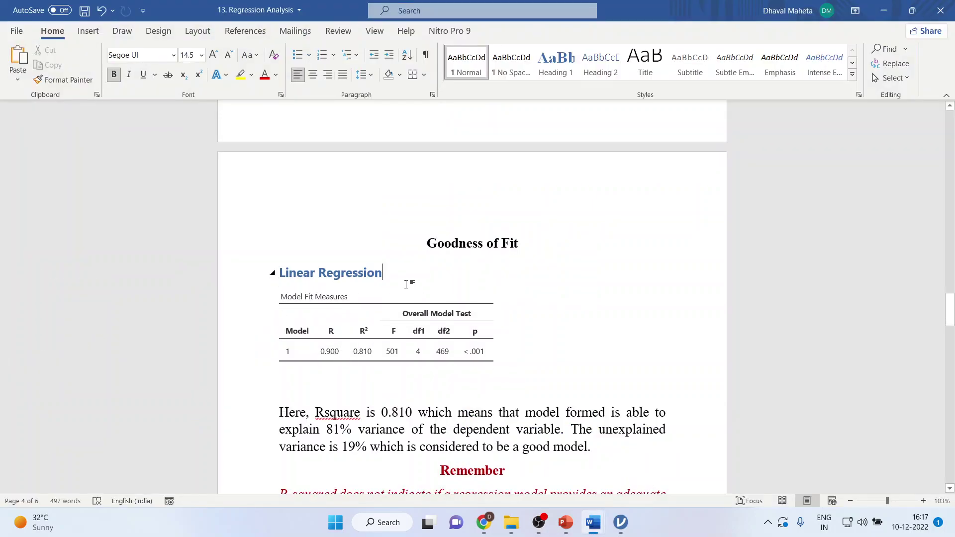
click(377, 255)
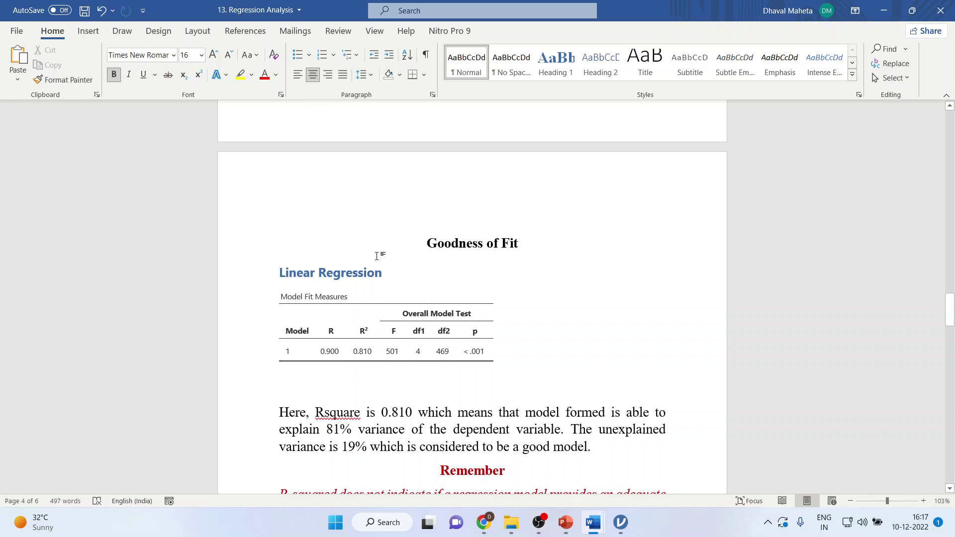
key(Return)
key(Return)
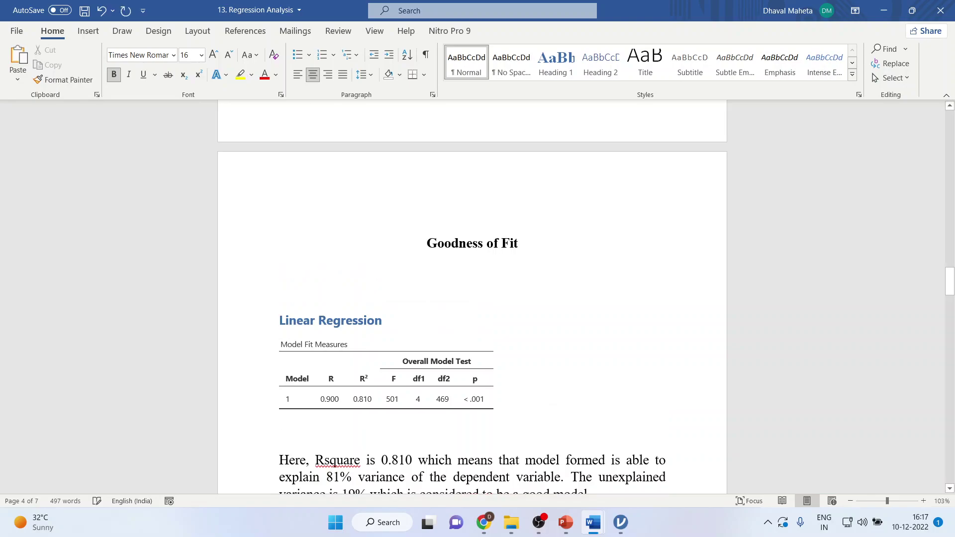
key(ctrl+v)
scroll(378, 255, down, 3)
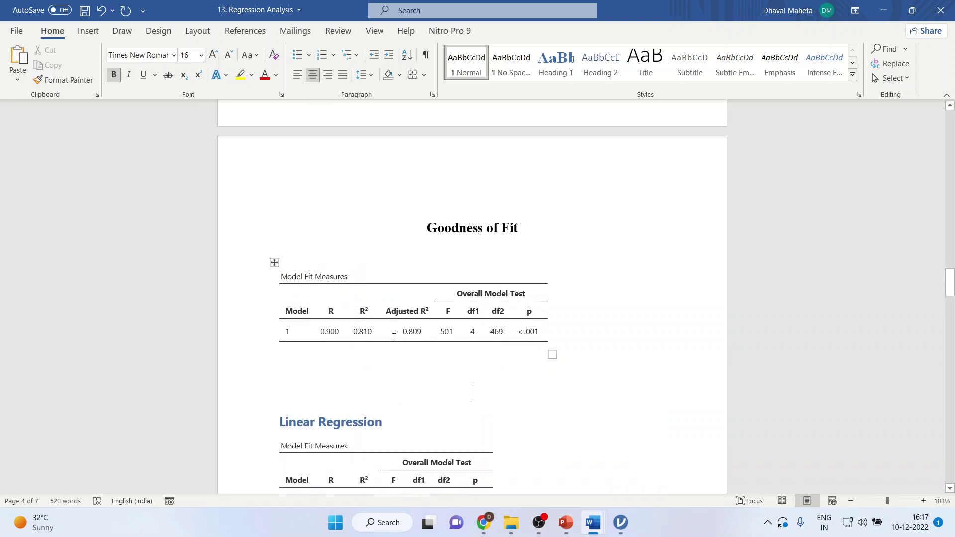
Delete the old Linear Regression heading and its Model Fit Measures table without Adjusted R², below the pasted table.
click(312, 341)
drag(295, 333, 315, 418)
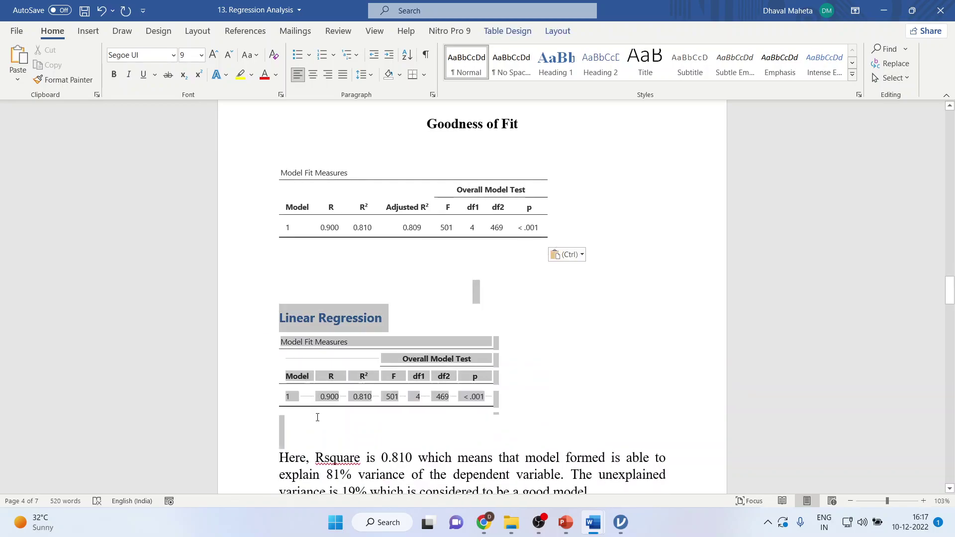
key(Delete)
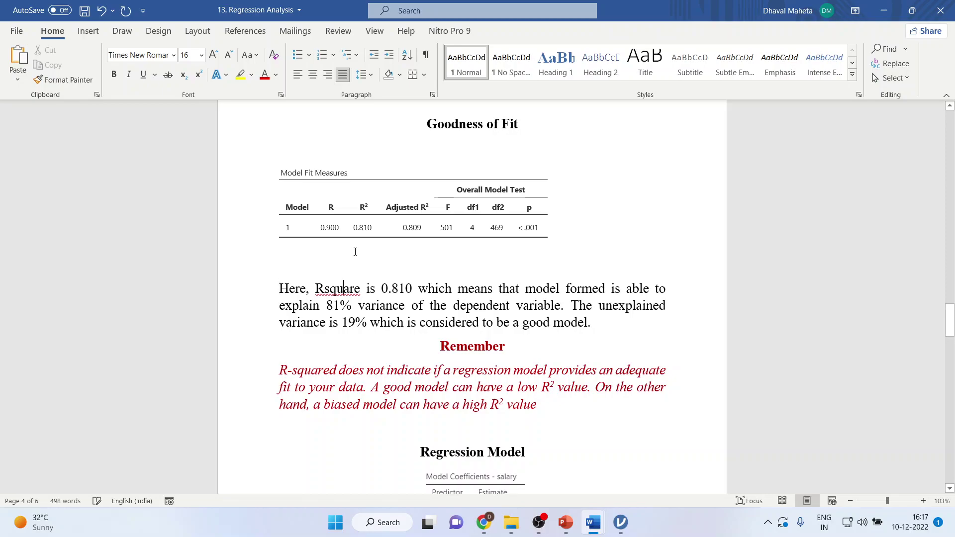
Examine the R² value, the explained and unexplained variance interpretation, and the Remember note on the limits of R-squared.
drag(356, 227, 371, 228)
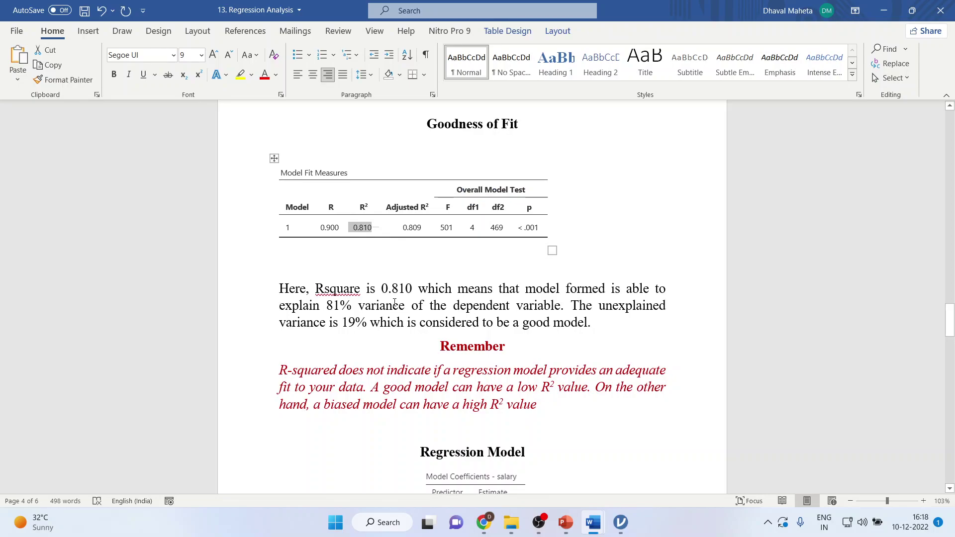
drag(578, 308, 605, 318)
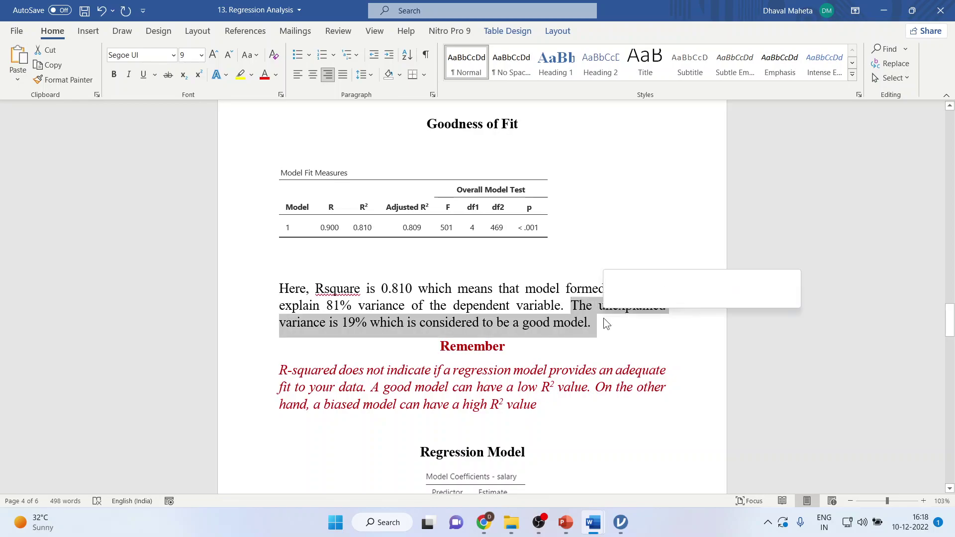
scroll(610, 321, down, 3)
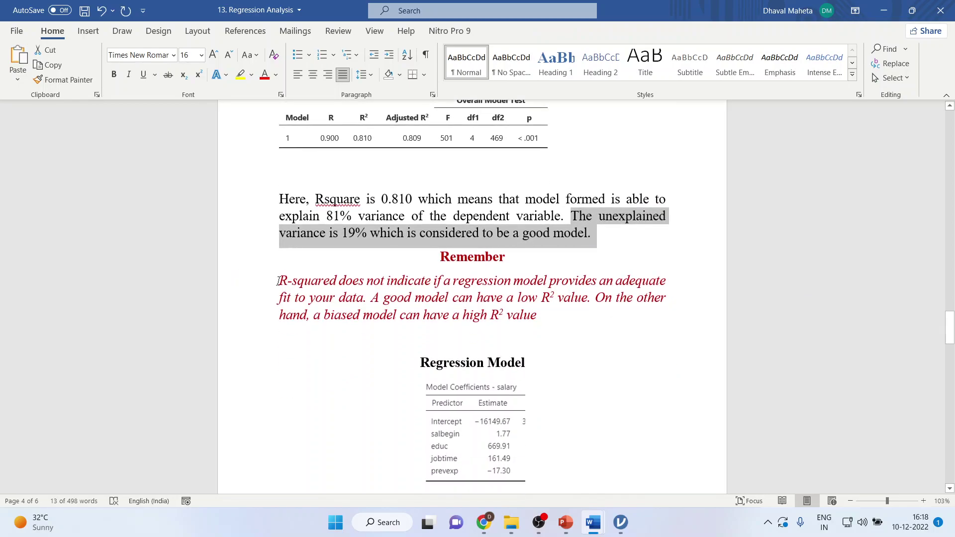
drag(279, 282, 457, 299)
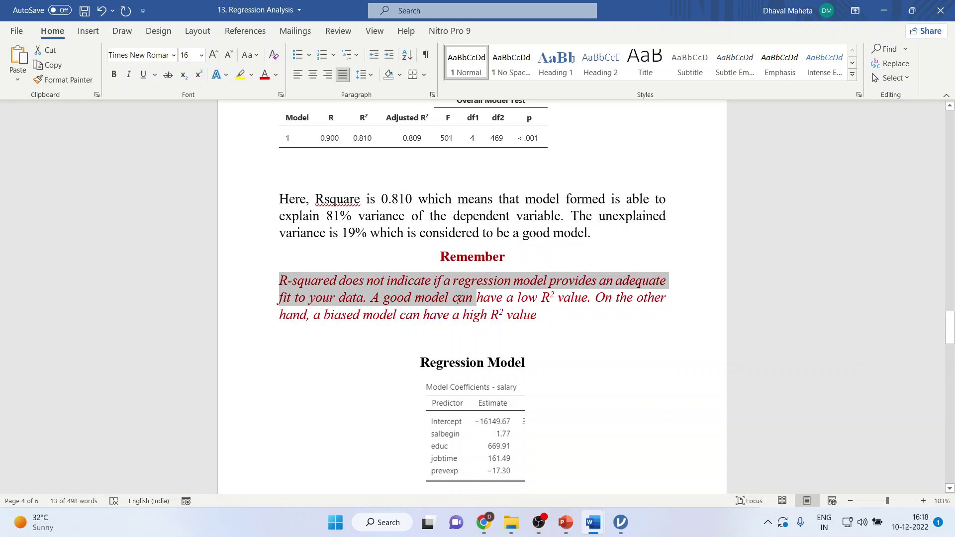
drag(457, 300, 522, 309)
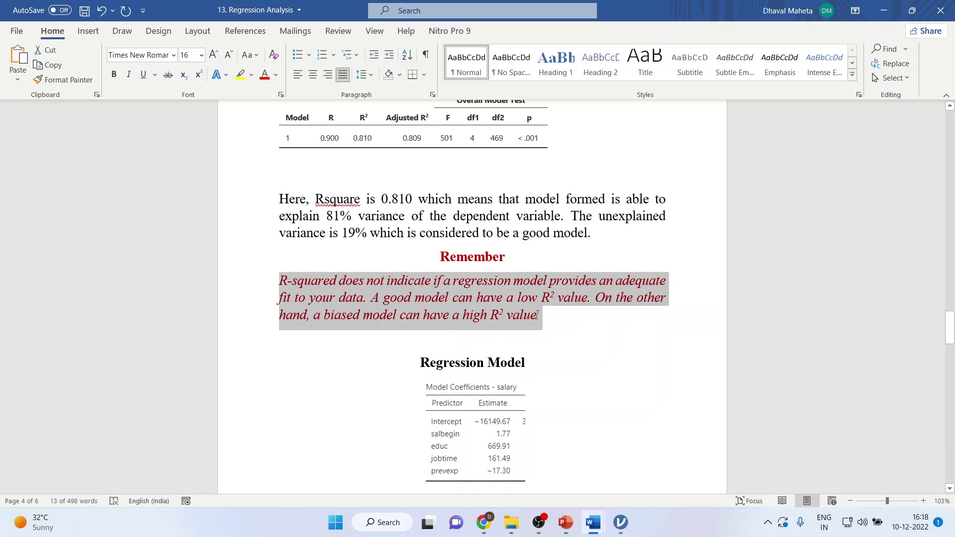
Compare the Regression Model's coefficient estimates with the intercept, education level and remaining terms of the Current Salary equation.
scroll(582, 356, down, 3)
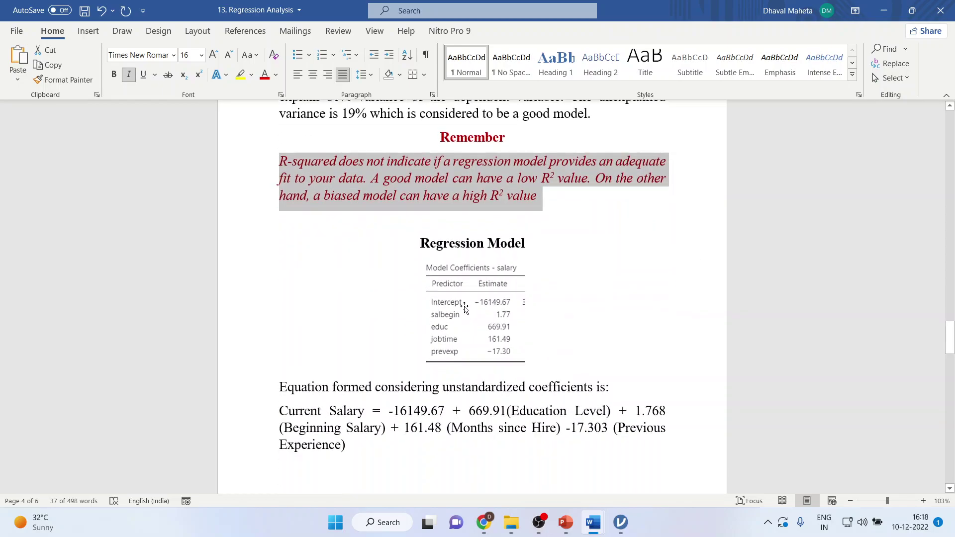
click(464, 307)
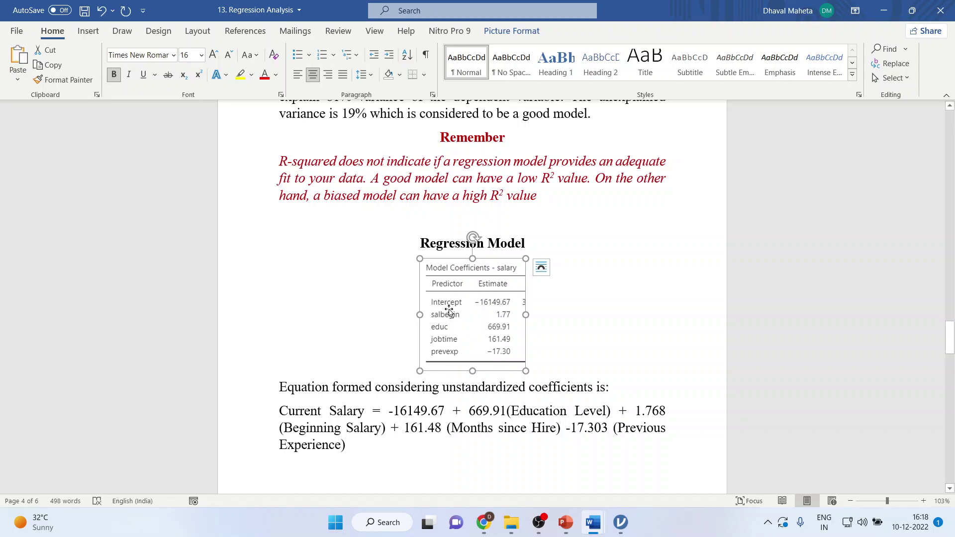
drag(281, 413, 451, 413)
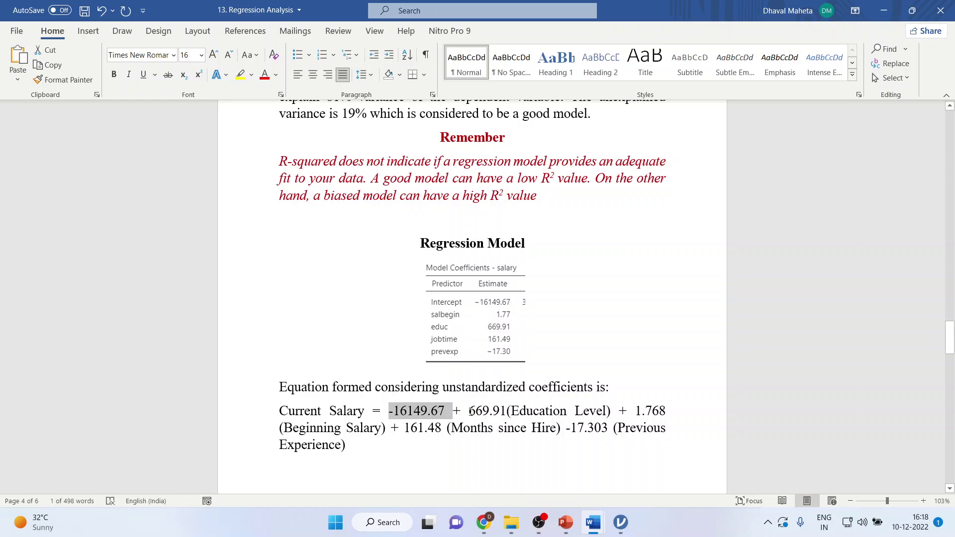
drag(471, 412, 611, 413)
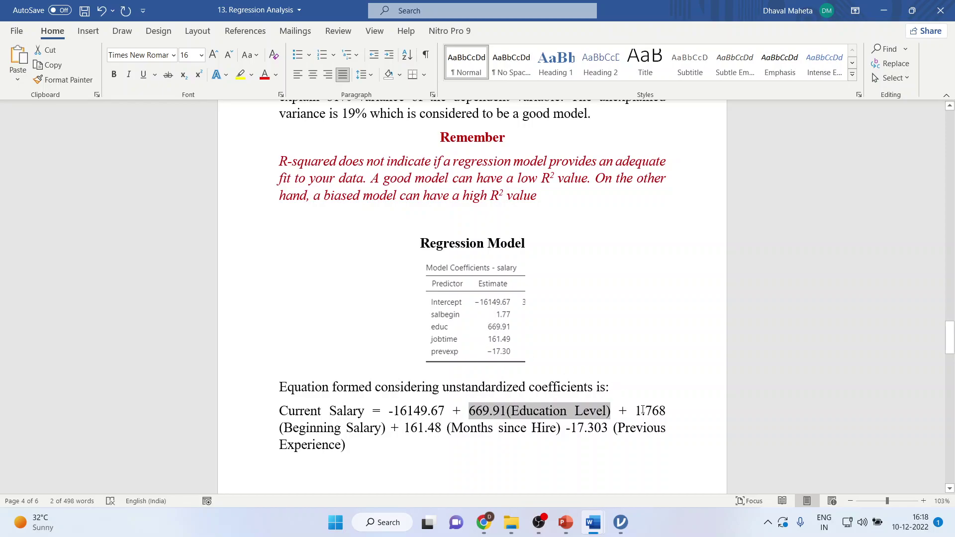
drag(637, 411, 452, 440)
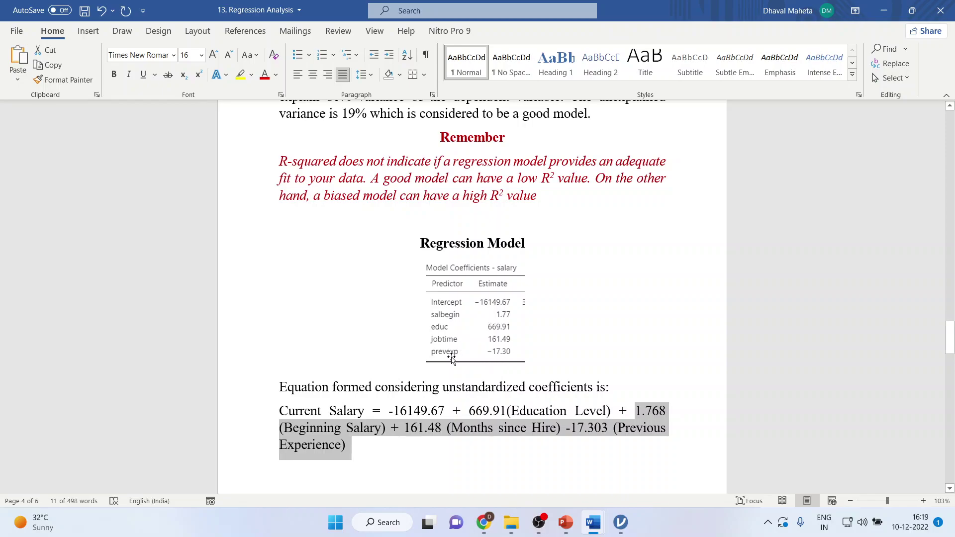
click(403, 469)
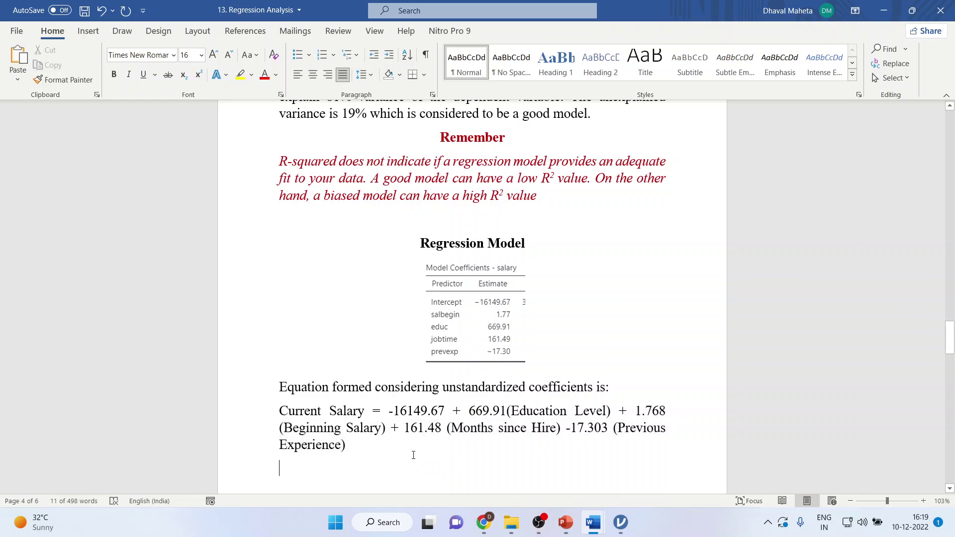
Examine the Months since Hire, Previous Experience and Beginning Salary terms of the regression equation individually.
drag(407, 431, 559, 435)
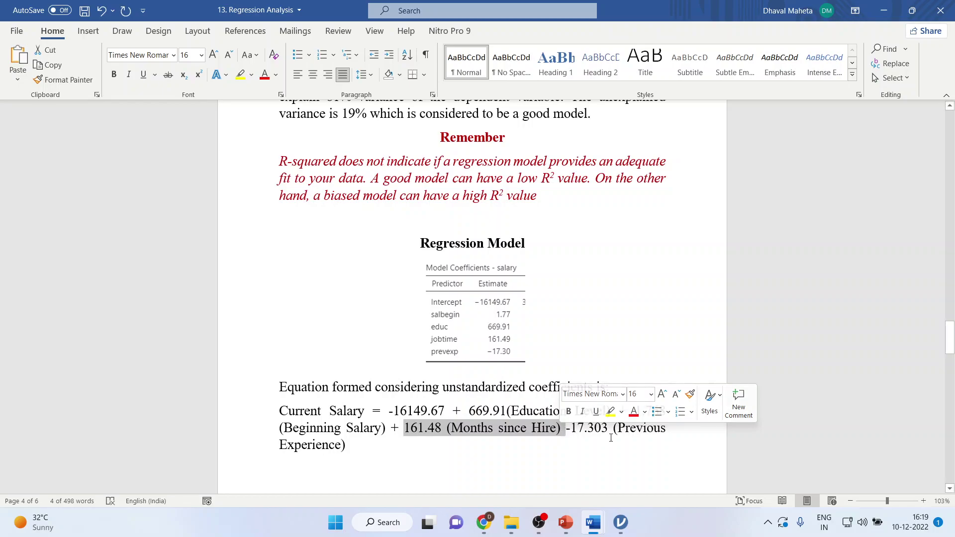
click(623, 427)
drag(620, 428, 678, 443)
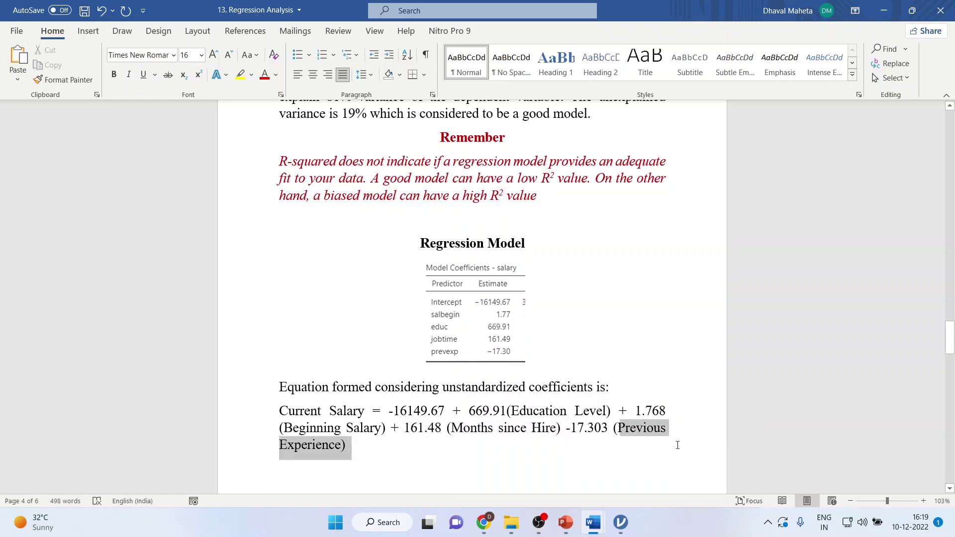
drag(571, 428, 606, 433)
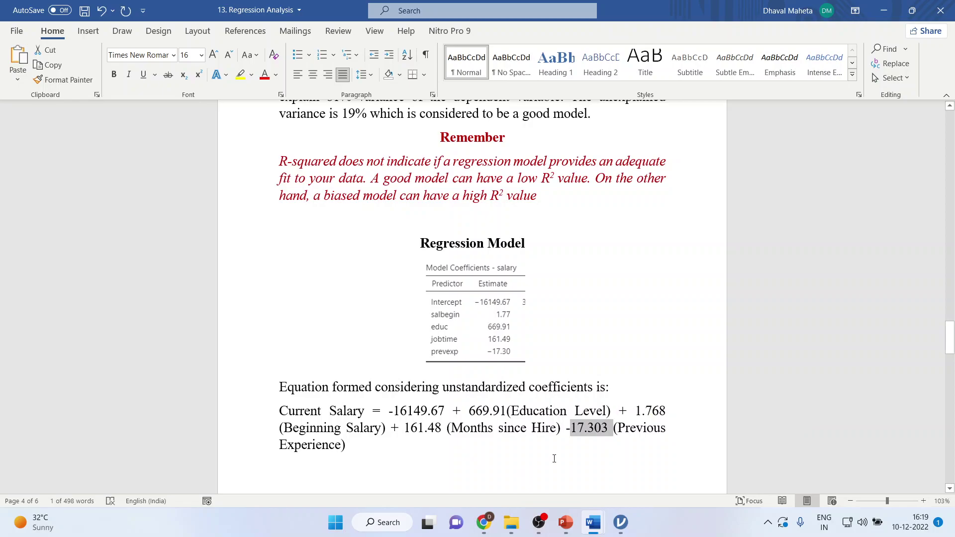
drag(289, 431, 390, 431)
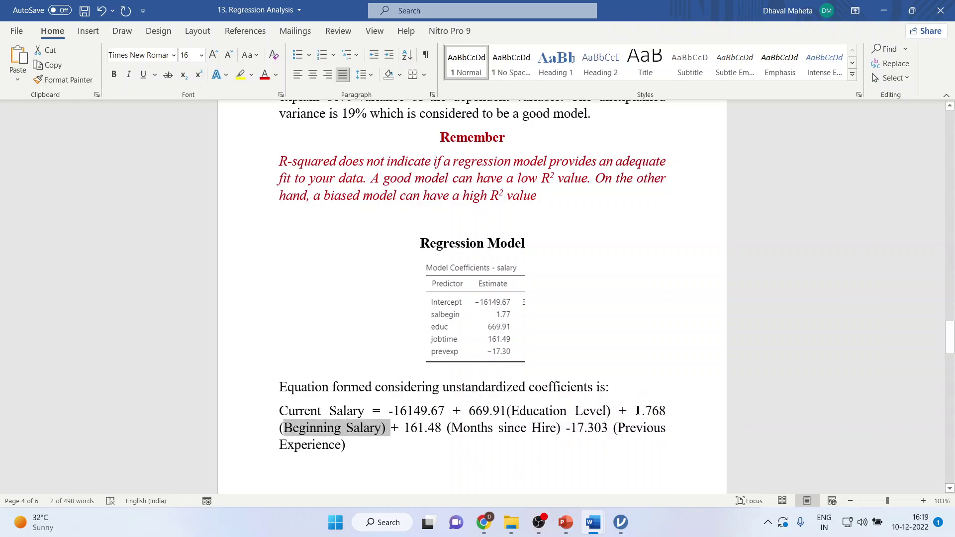
Examine the Beginning Salary coefficient in the regression equation and the Residual Analysis section below it.
drag(637, 411, 669, 412)
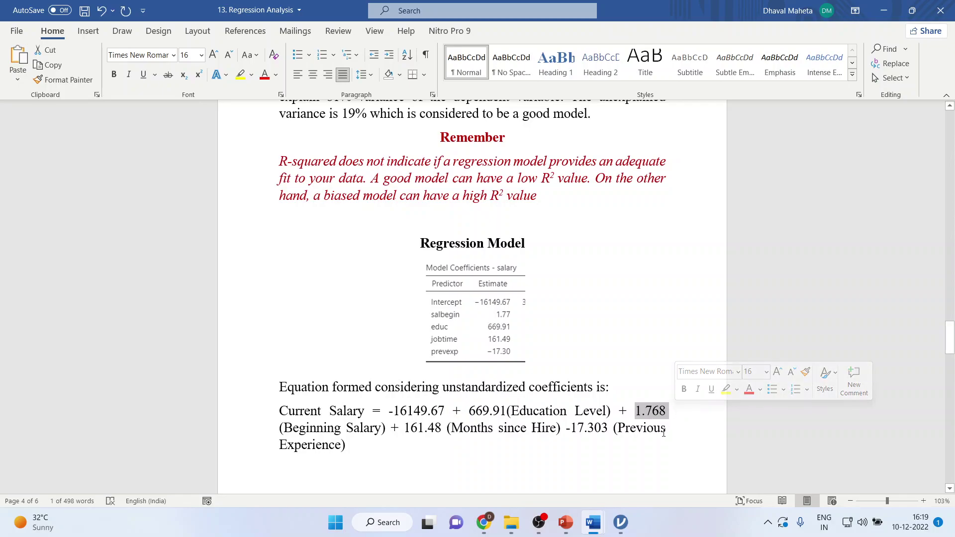
scroll(664, 432, down, 7)
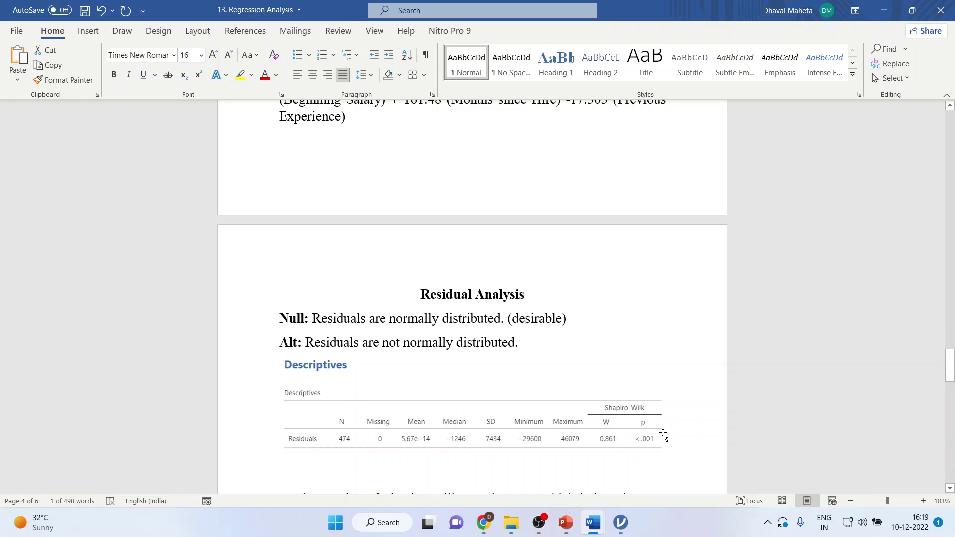
Switch to jamovi and add a Q-Q plot of residuals to the linear regression's assumption checks.
click(620, 522)
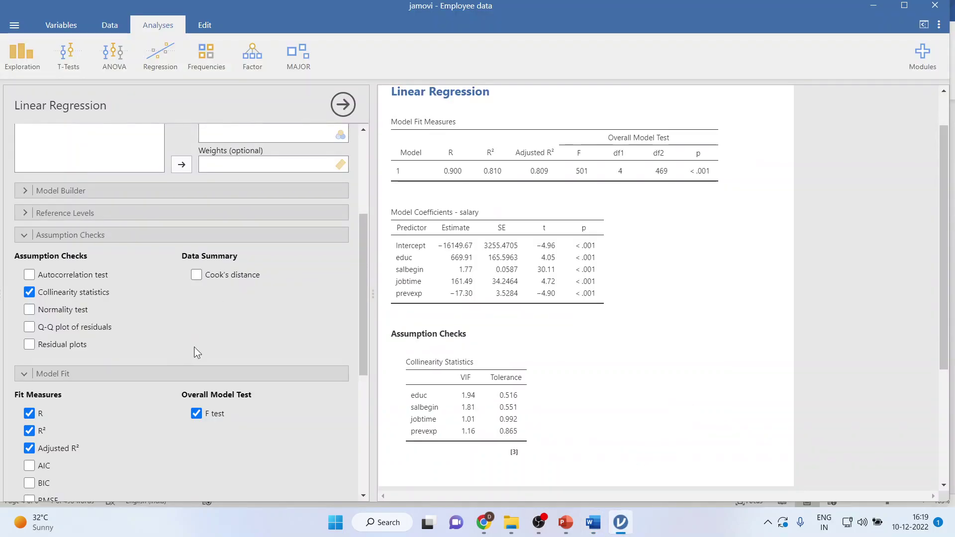
scroll(220, 388, down, 4)
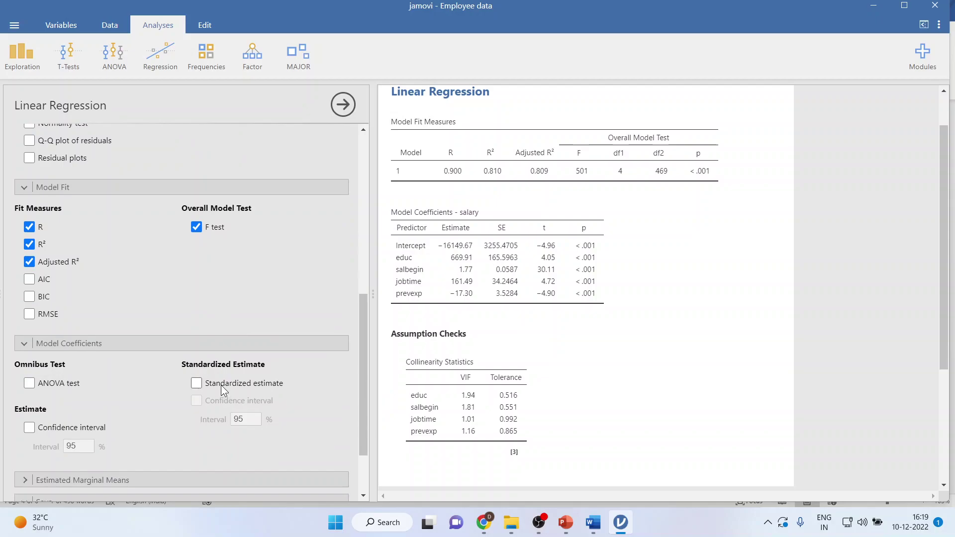
scroll(221, 385, up, 4)
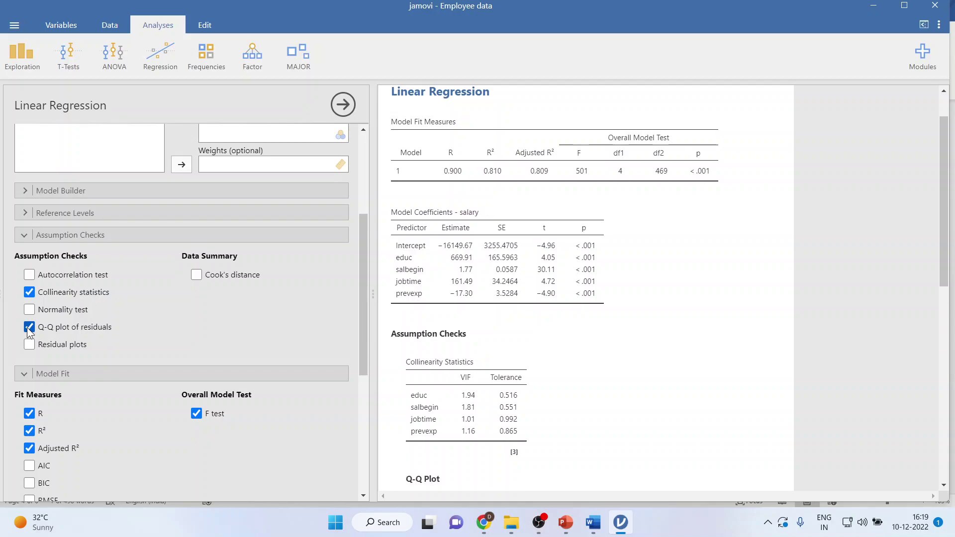
scroll(524, 306, down, 10)
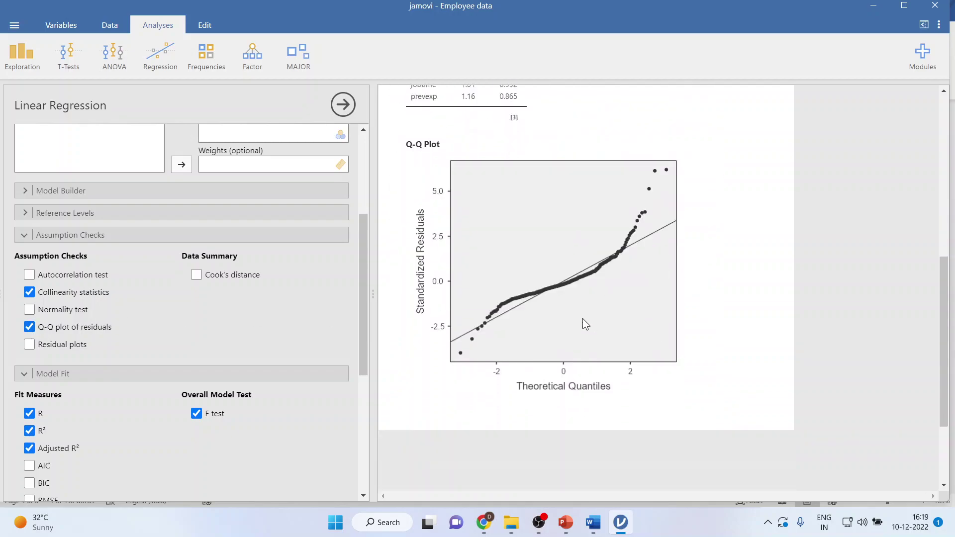
scroll(614, 272, up, 3)
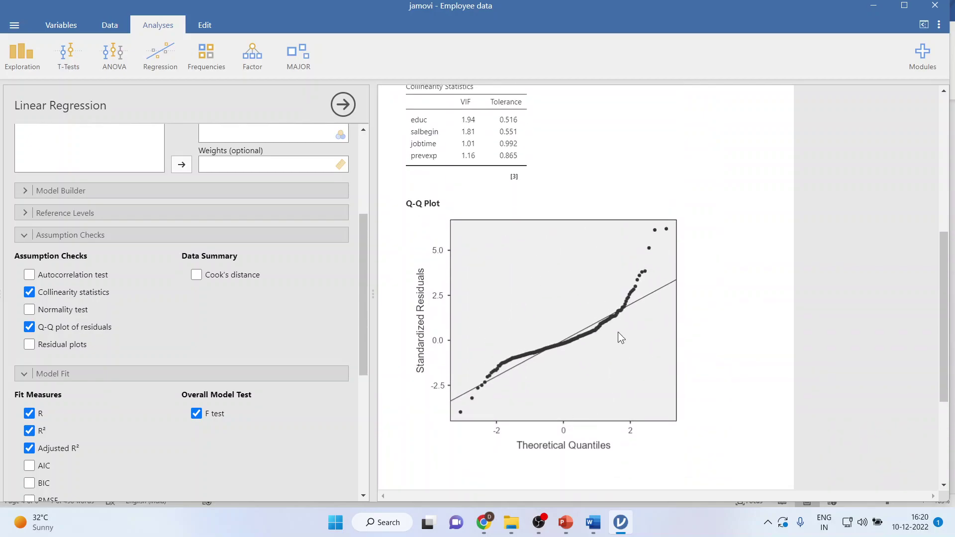
Switch to the 13. Regression Analysis document in Word and review its Q-Q plot and Shapiro-Wilk interpretation.
mouse_move(592, 522)
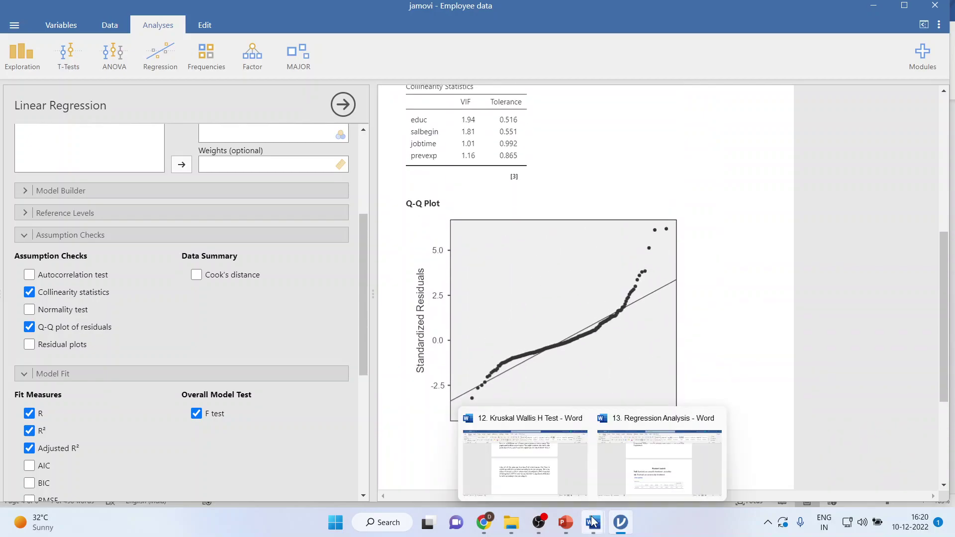
click(662, 478)
scroll(518, 416, down, 4)
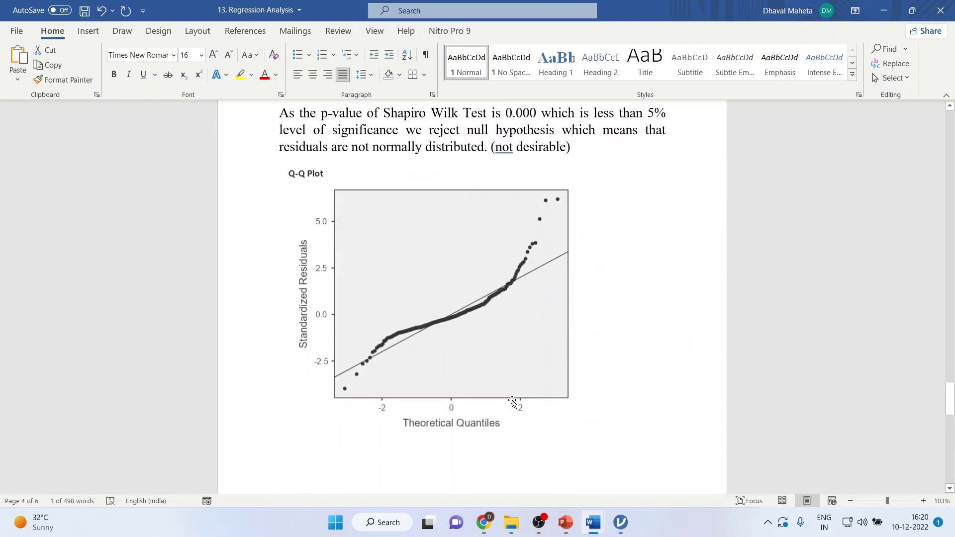
click(419, 275)
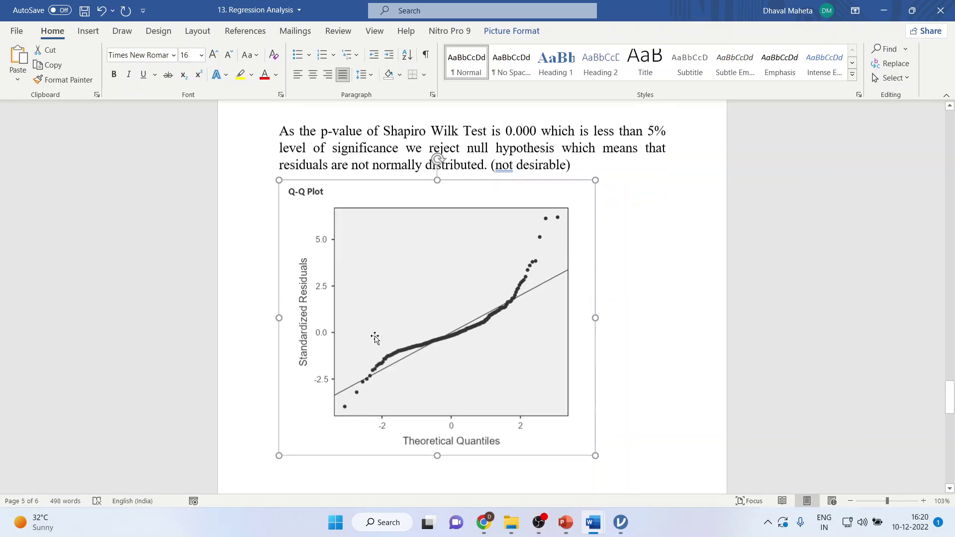
scroll(375, 340, up, 2)
click(310, 230)
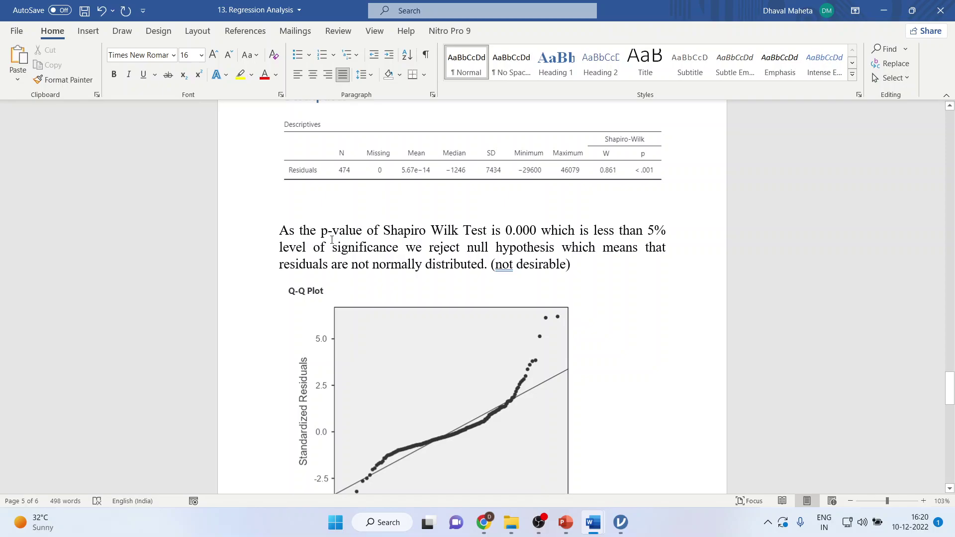
Switch to jamovi, save the regression's residuals as a data column, and close the analysis options.
click(621, 522)
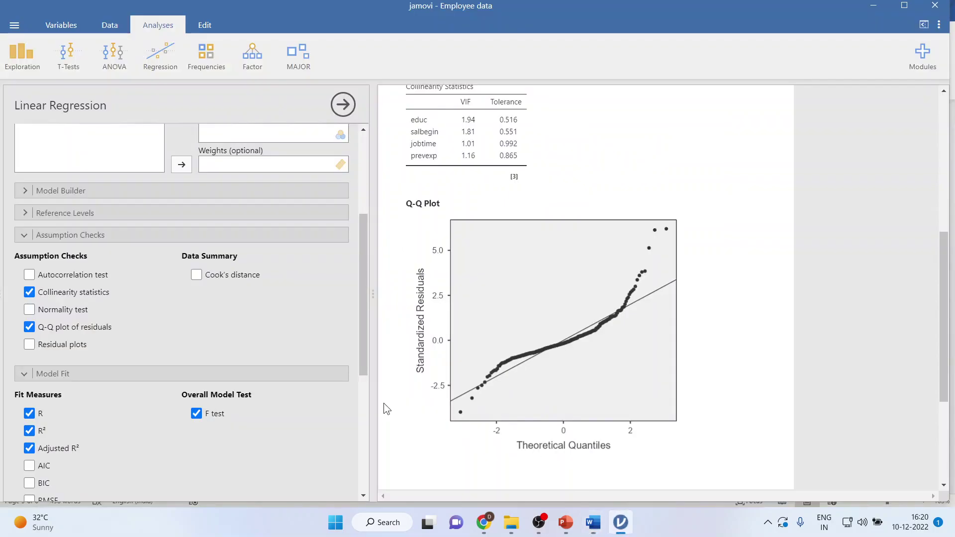
scroll(234, 399, down, 5)
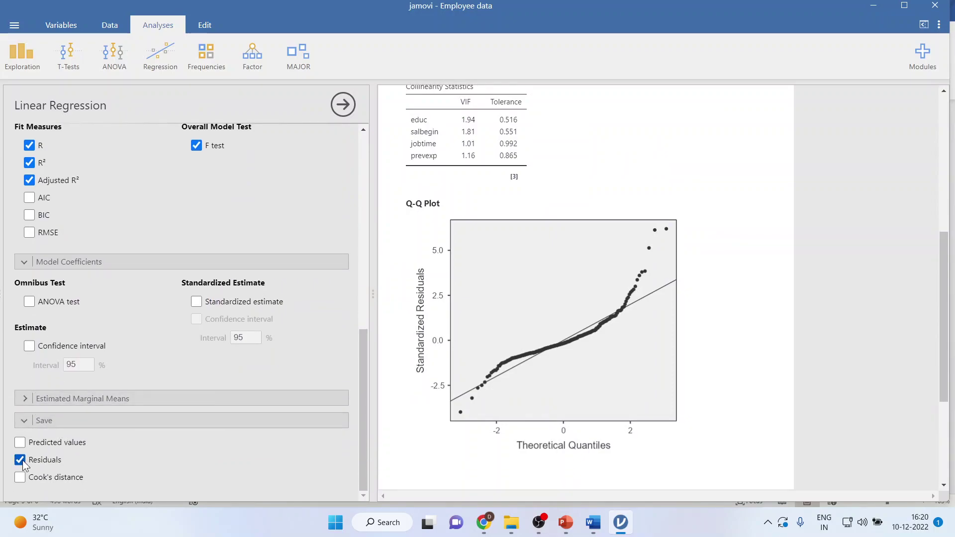
mouse_move(619, 527)
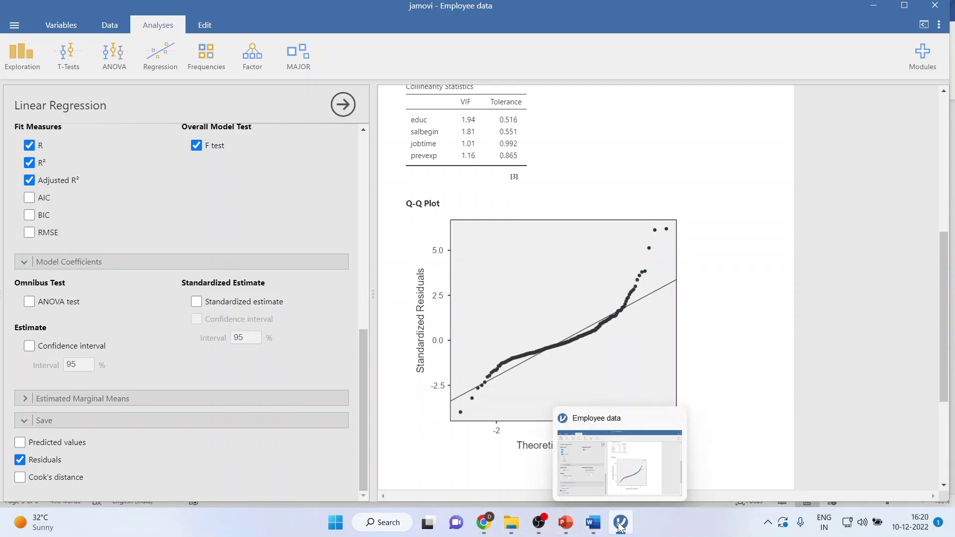
click(350, 105)
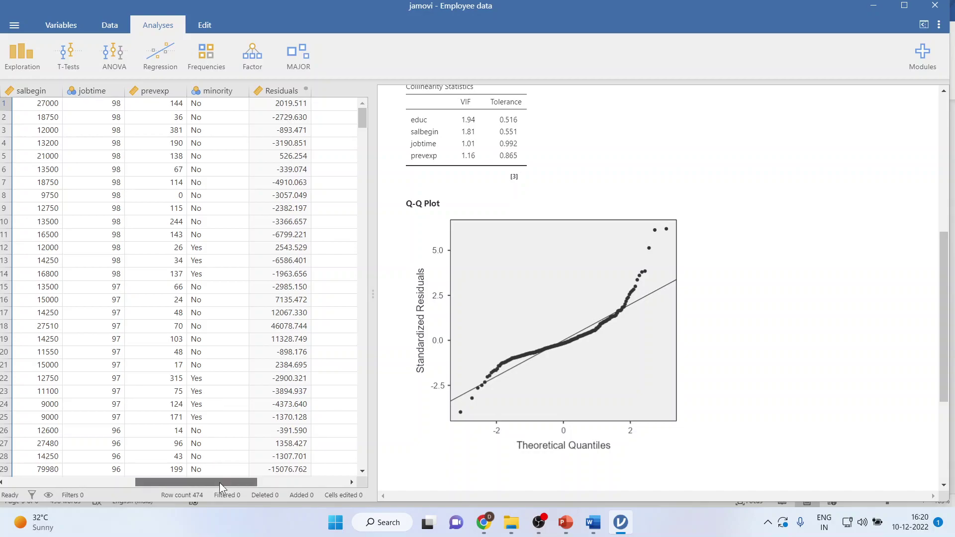
Examine the salary column and the saved Residuals column in the employee data.
drag(220, 482, 269, 484)
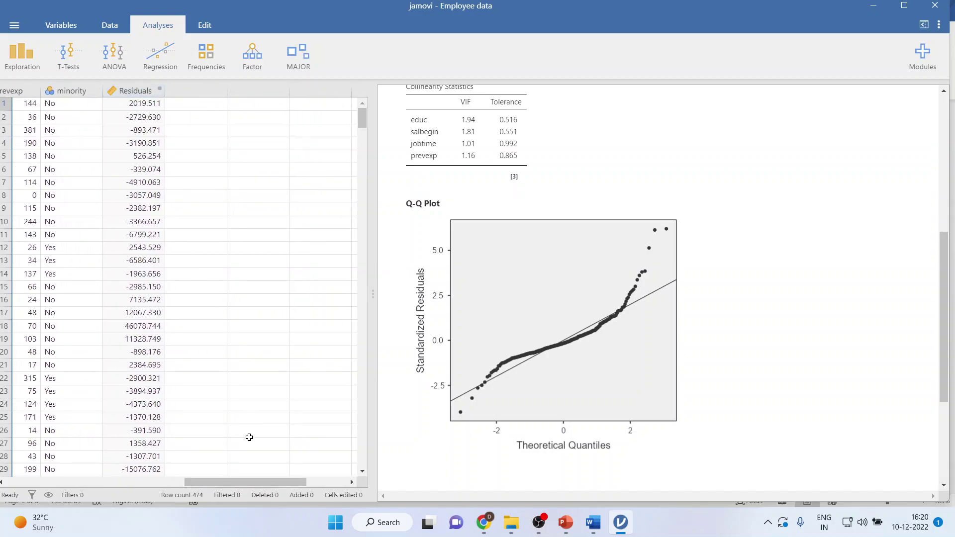
drag(264, 483, 151, 481)
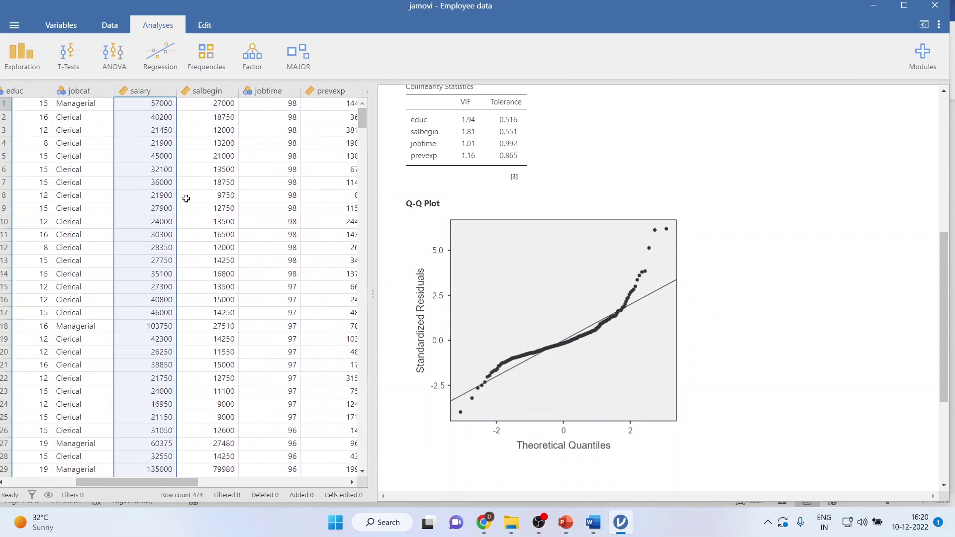
click(159, 102)
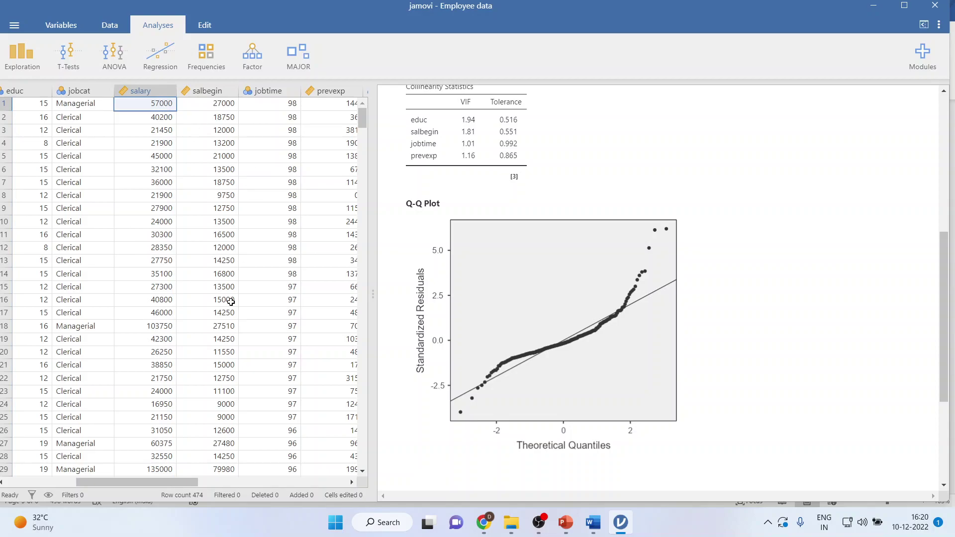
drag(174, 482, 253, 482)
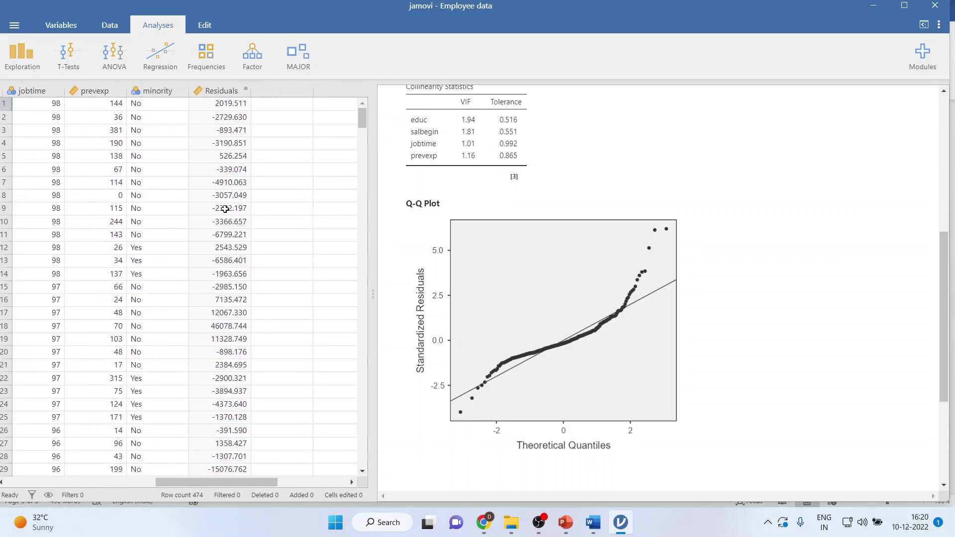
click(218, 102)
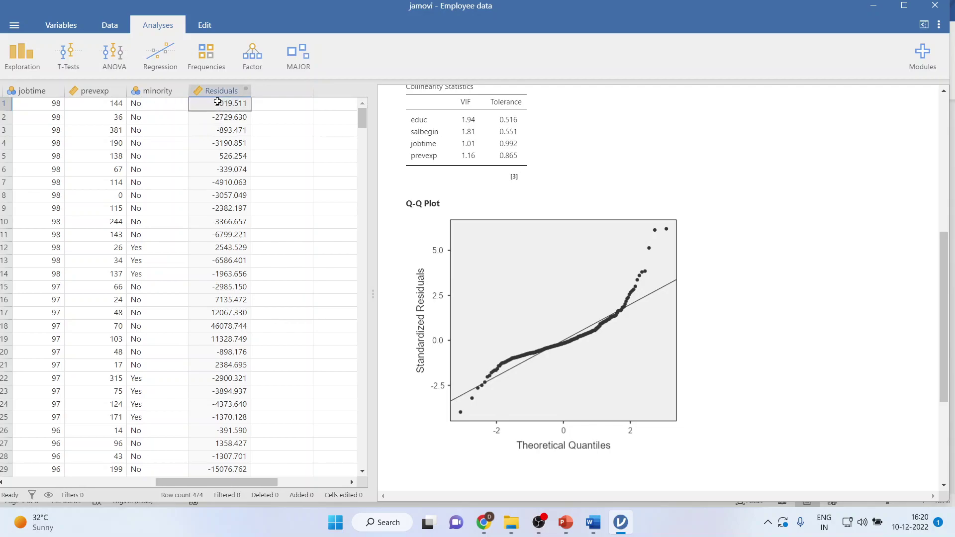
click(225, 87)
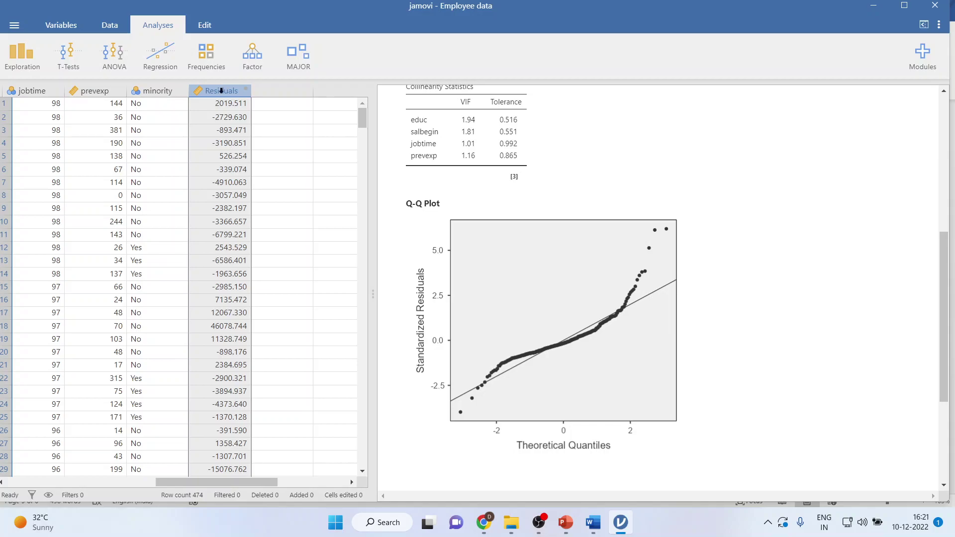
Create a Descriptives analysis with Residuals as its variable.
click(11, 56)
click(43, 88)
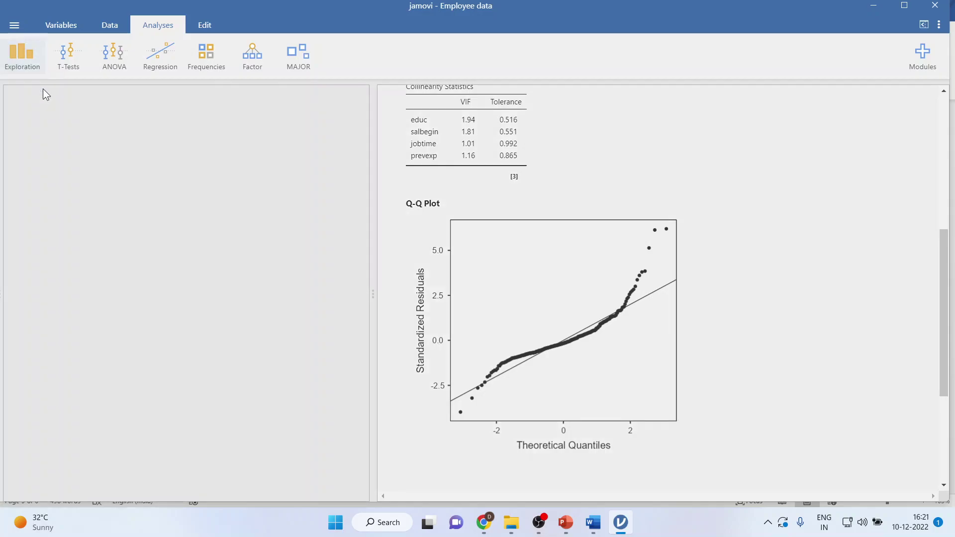
drag(157, 139, 158, 152)
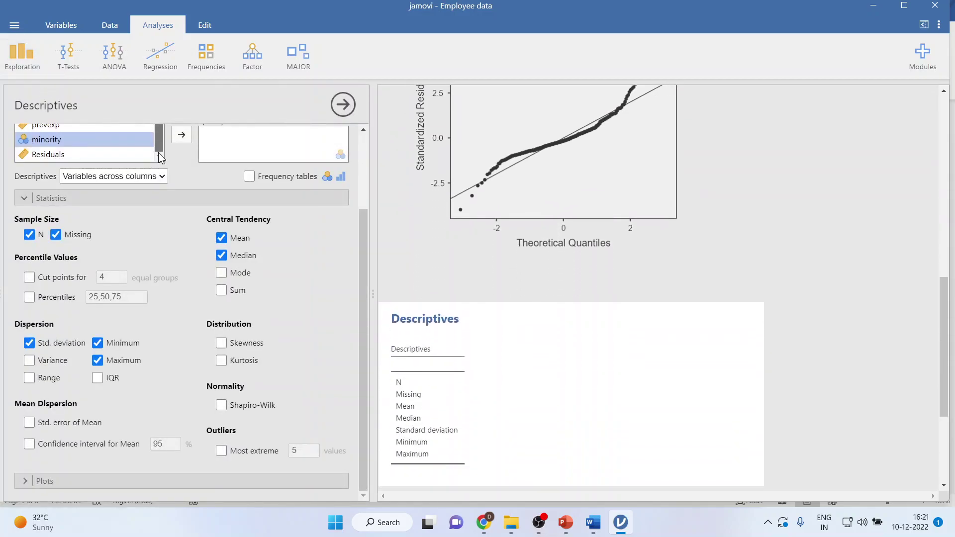
click(70, 154)
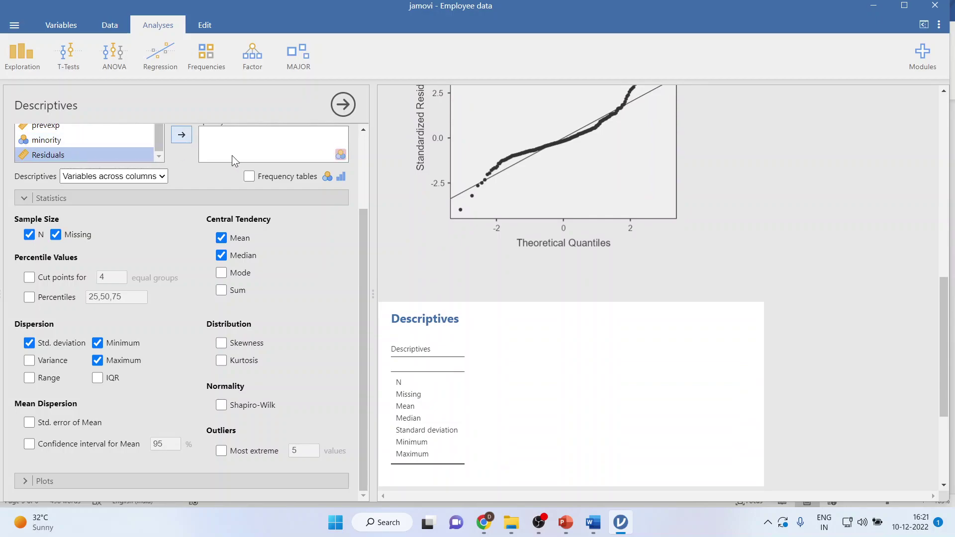
drag(942, 326, 942, 246)
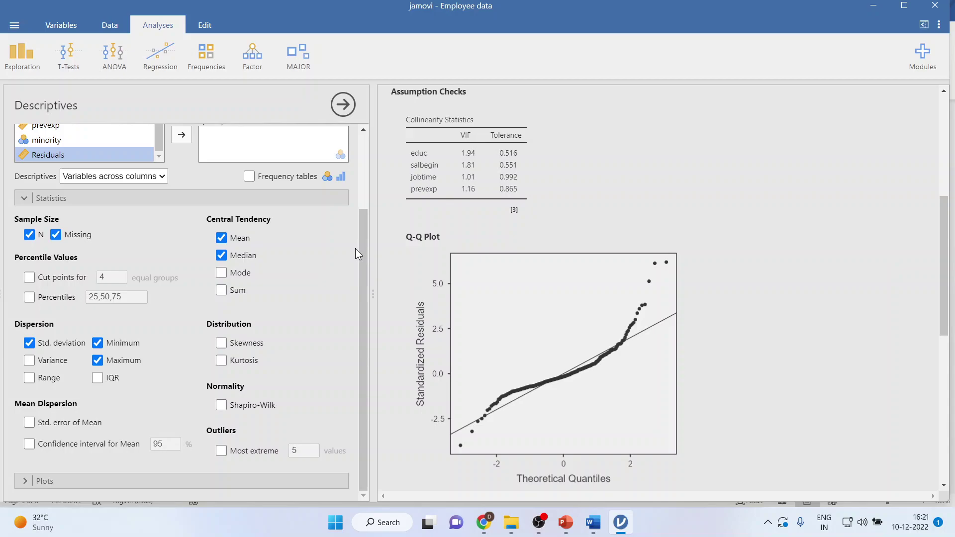
drag(360, 261, 366, 164)
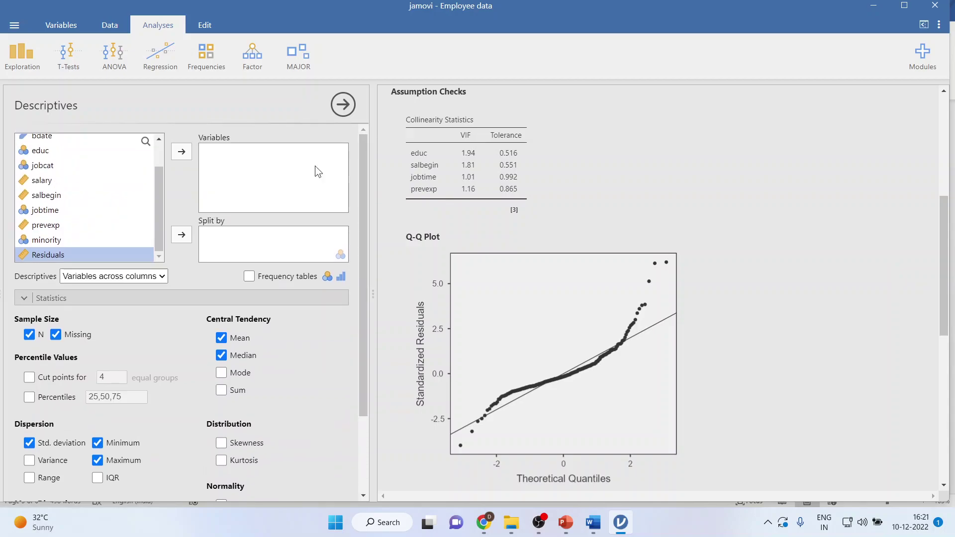
click(189, 152)
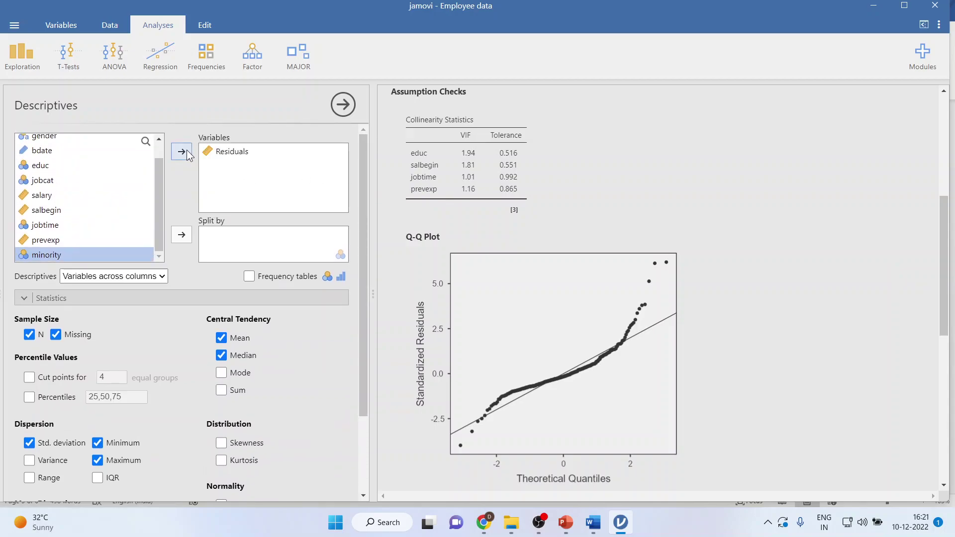
Add the Shapiro-Wilk normality test to the descriptives and lay out the table with variables across rows.
scroll(327, 387, down, 2)
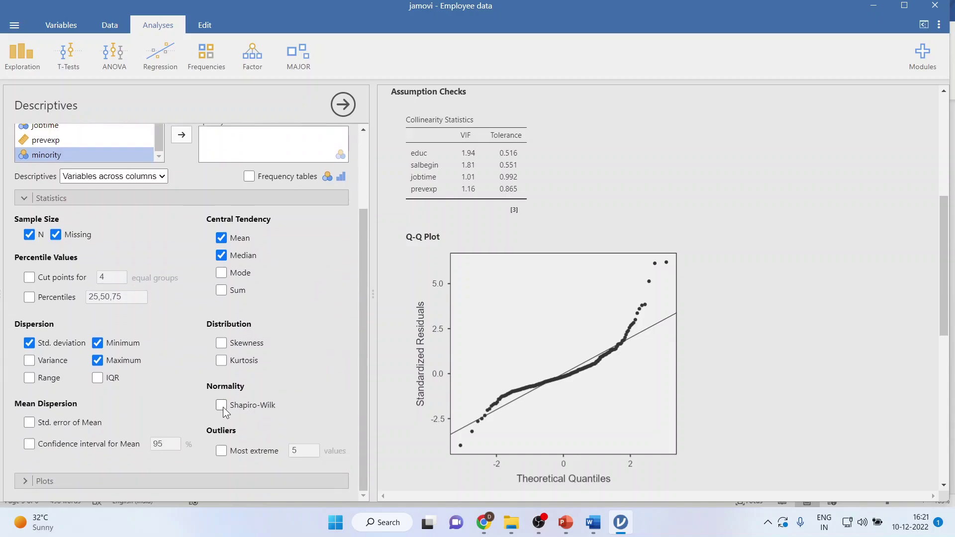
click(222, 406)
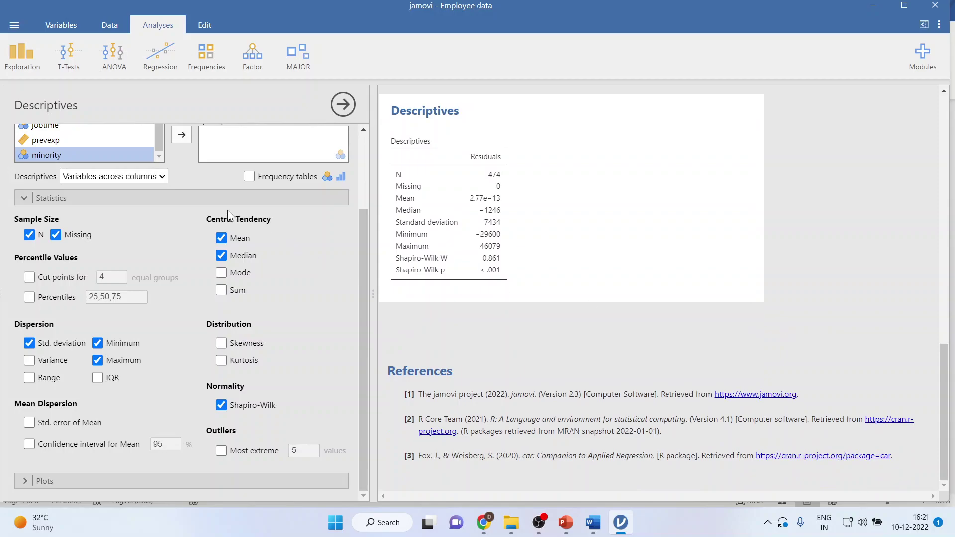
click(161, 176)
click(151, 192)
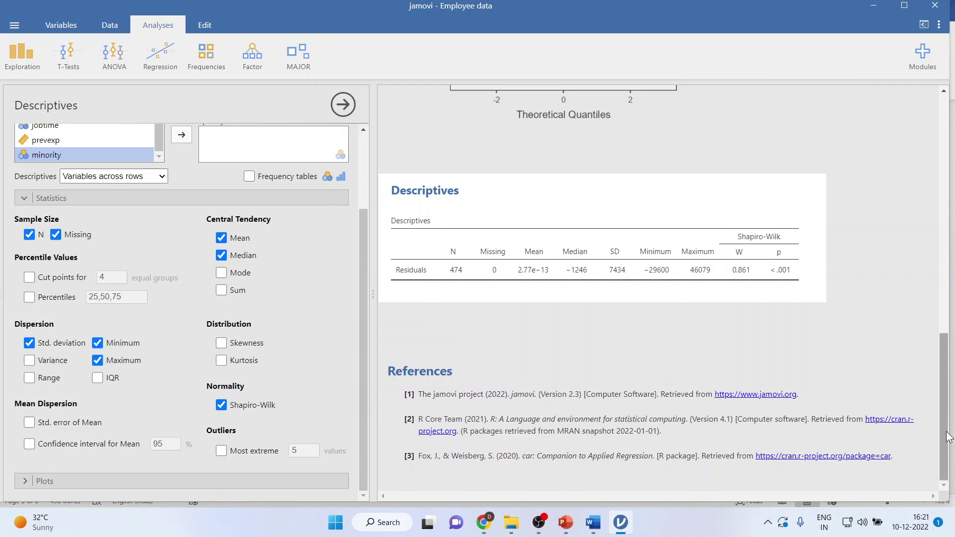
drag(948, 438, 953, 492)
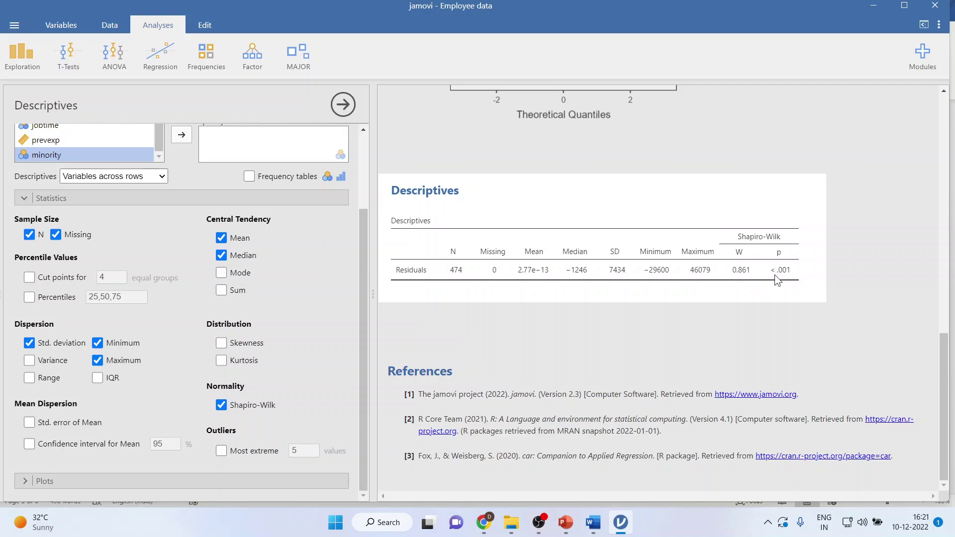
Switch to the 13. Regression Analysis document in Word and review the residual hypotheses, Shapiro-Wilk p-value, interpretation and Q-Q plot.
mouse_move(593, 523)
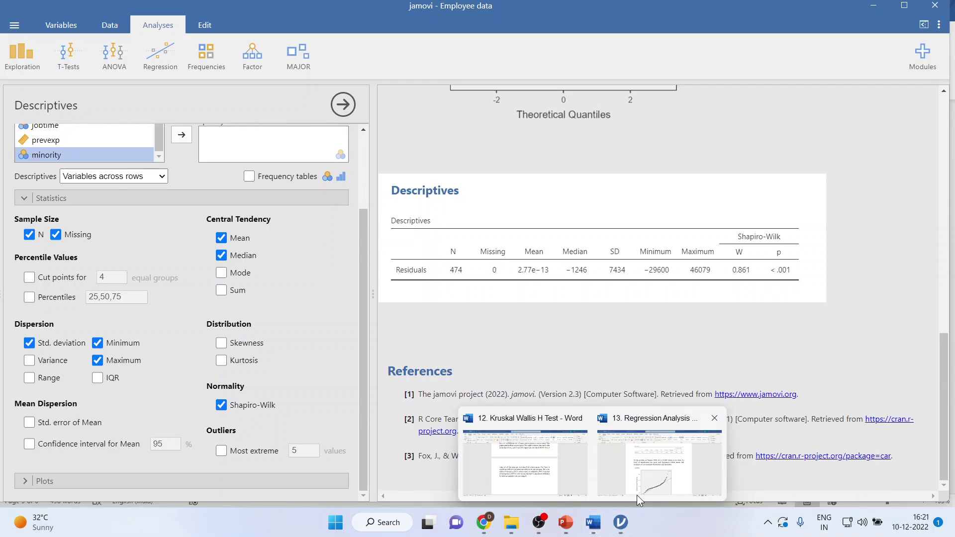
click(637, 495)
scroll(551, 337, down, 3)
scroll(549, 335, up, 6)
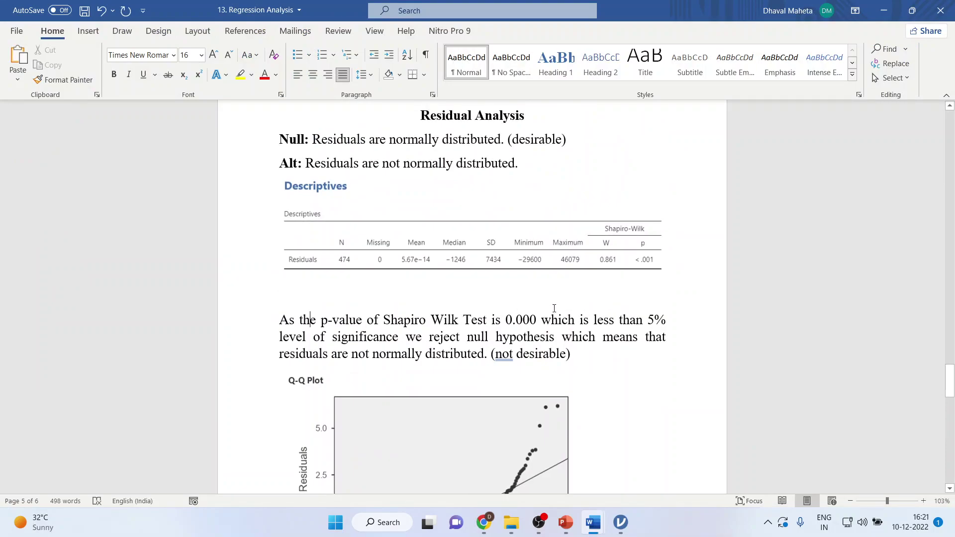
click(642, 263)
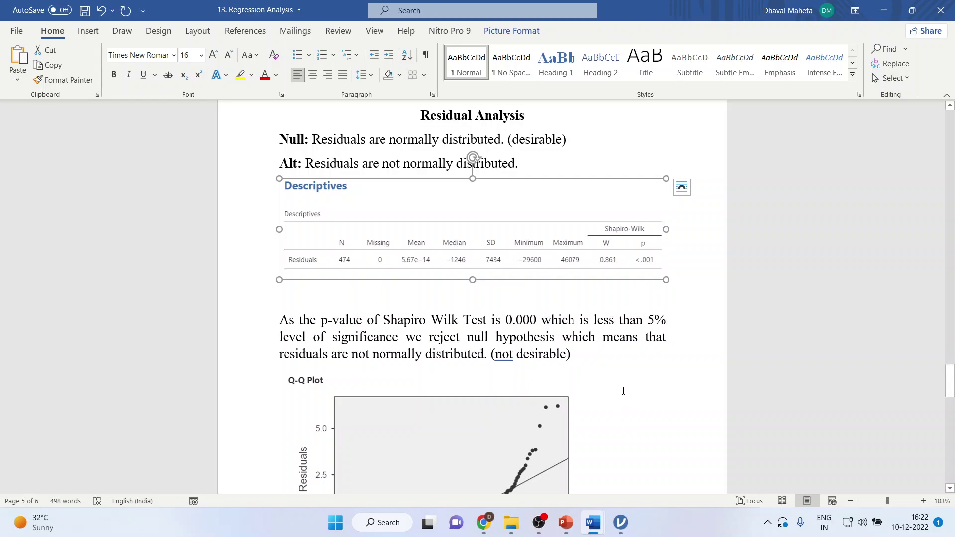
scroll(623, 391, down, 3)
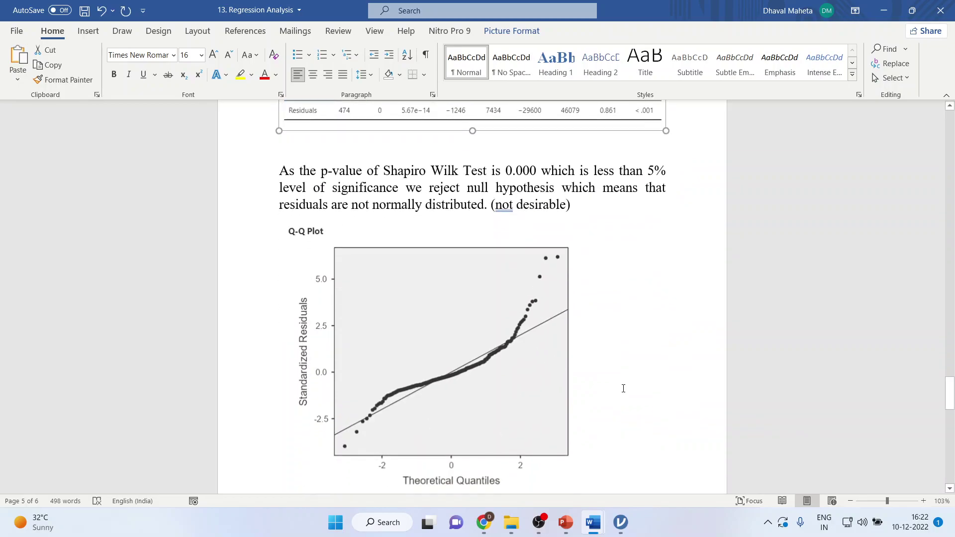
Switch to the PowerPoint presentation and start the slide show from the closing Thank You slide.
key(alt+Tab)
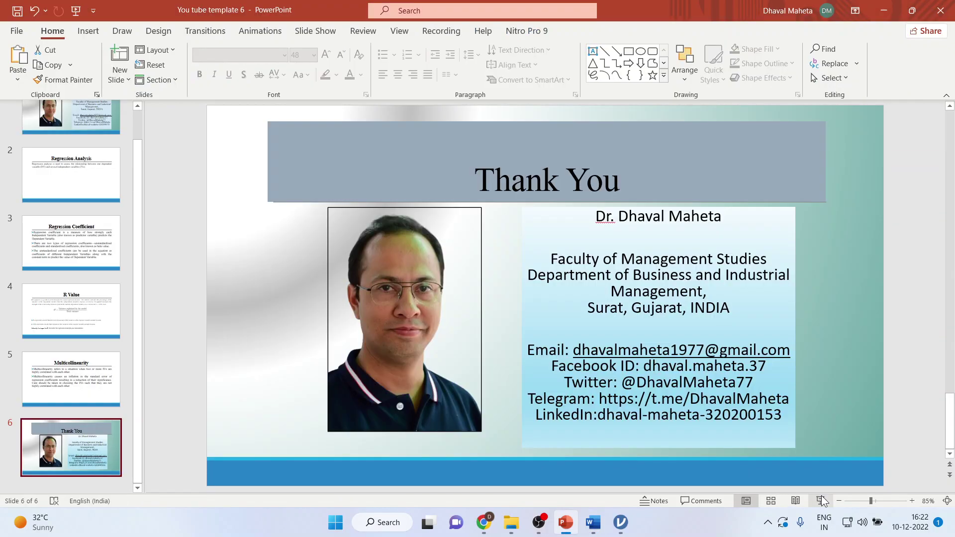
click(821, 501)
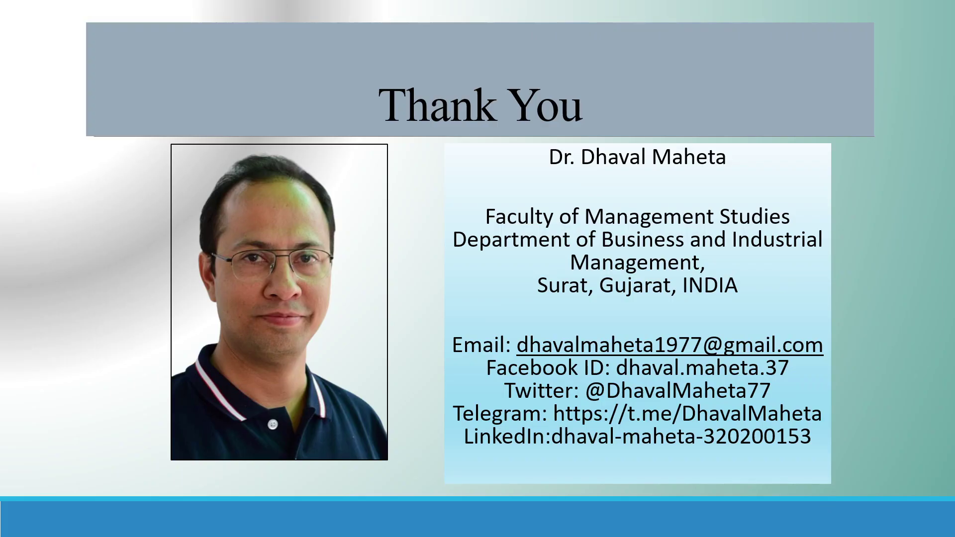